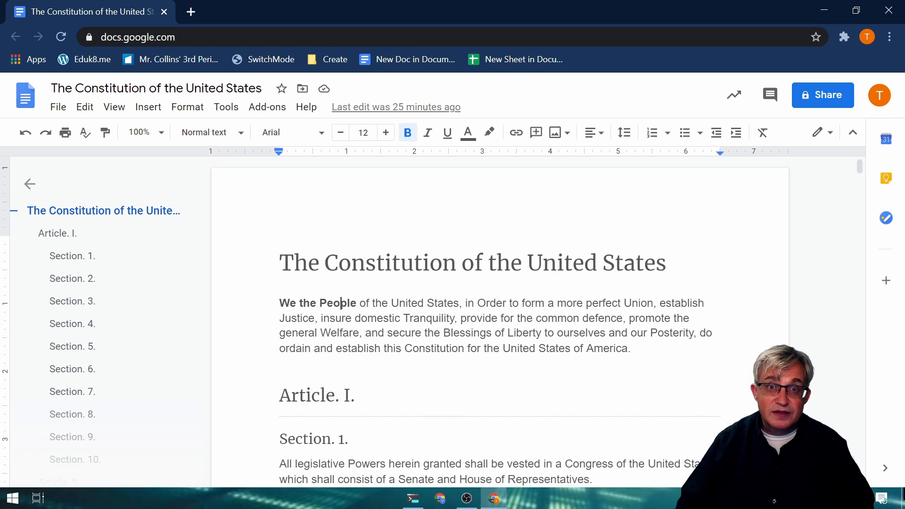
Check the paragraph style and font of the title, the Article and Section headings, and the body text.
left_click(367, 263)
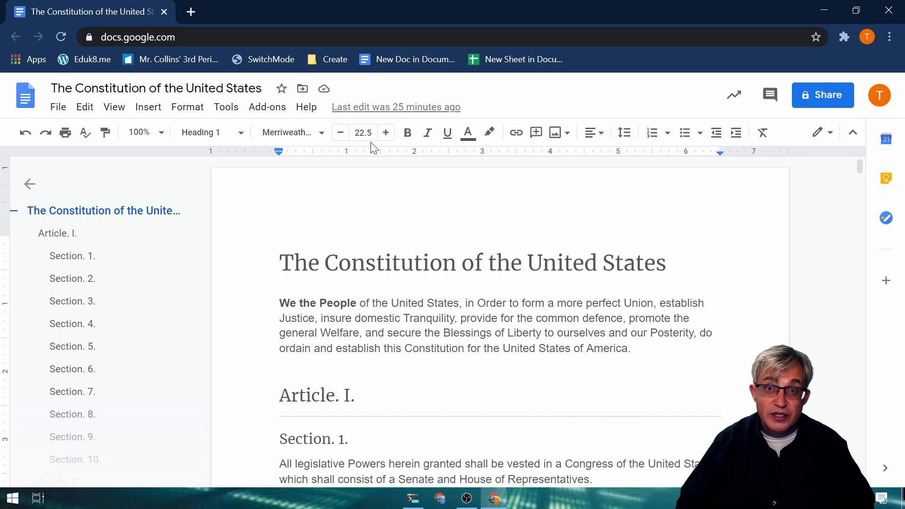
left_click(312, 395)
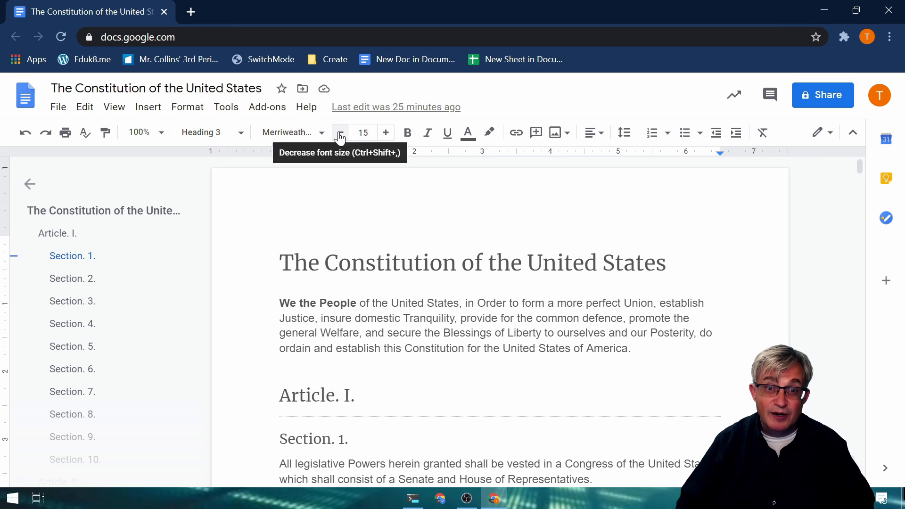
left_click(391, 302)
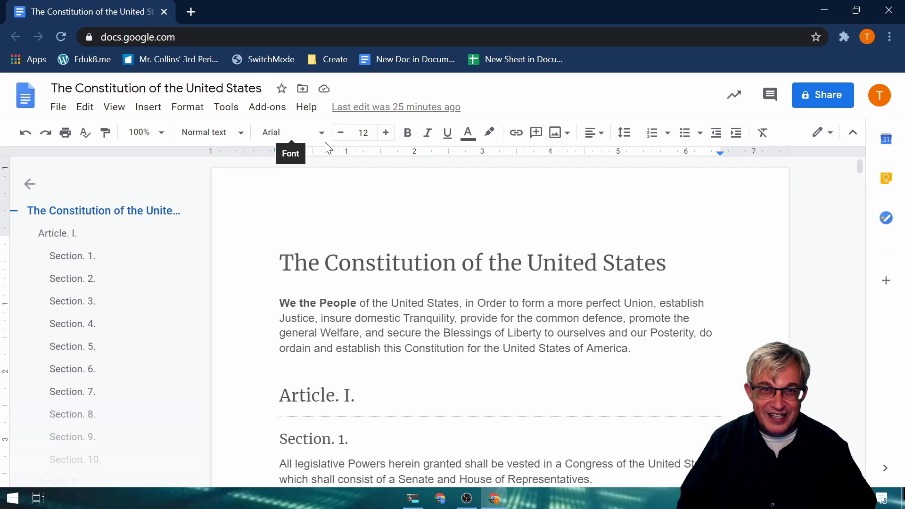
left_click(339, 263)
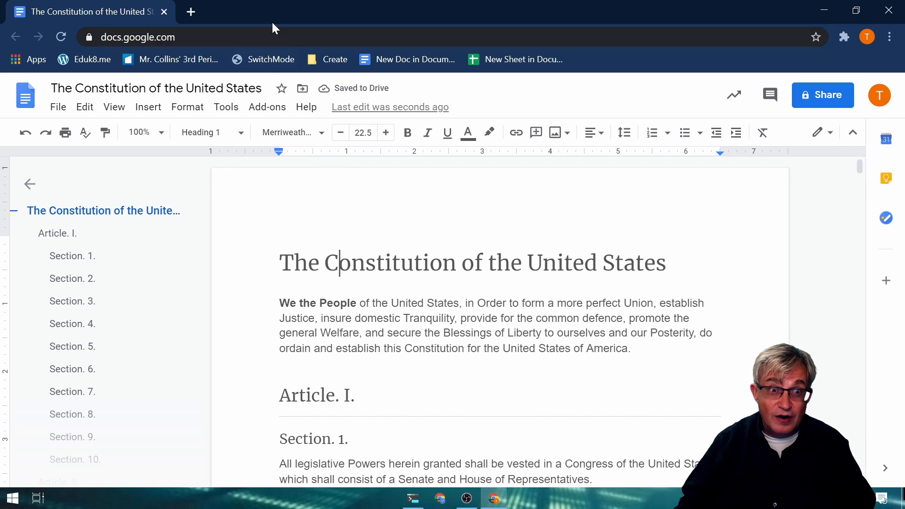
Create a new blank document in a separate browser tab by going to docs.new.
left_click(196, 11)
type("docs.new")
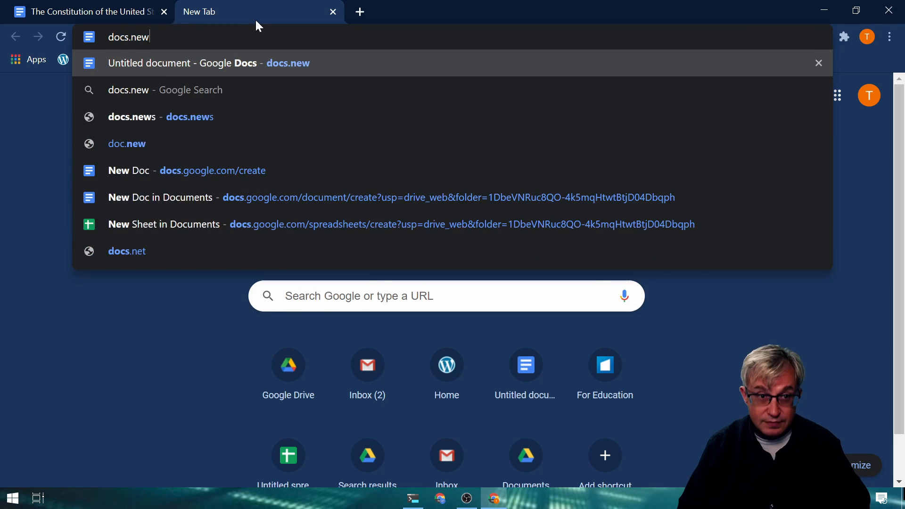
key("Return")
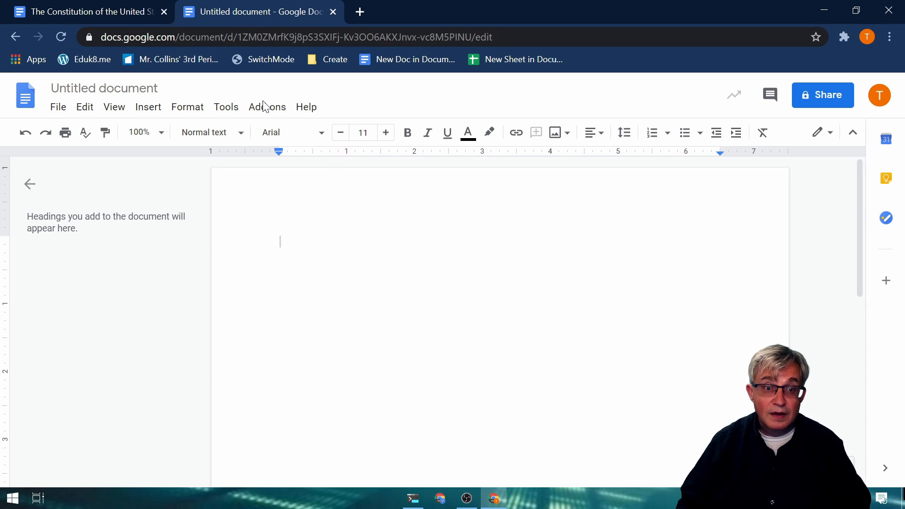
Add the title "Directions on creating styles in Google Docs" as a Heading 1 on the first line.
left_click(210, 132)
left_click(243, 289)
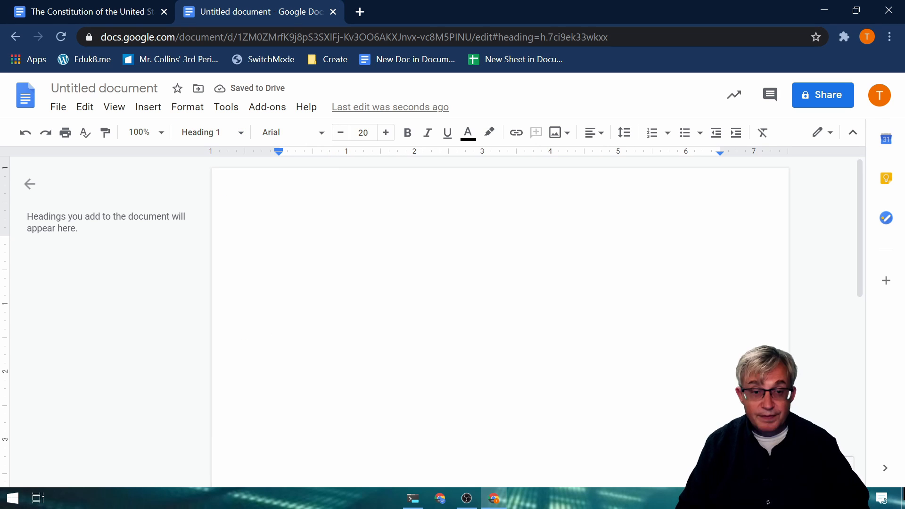
type("Directions on ")
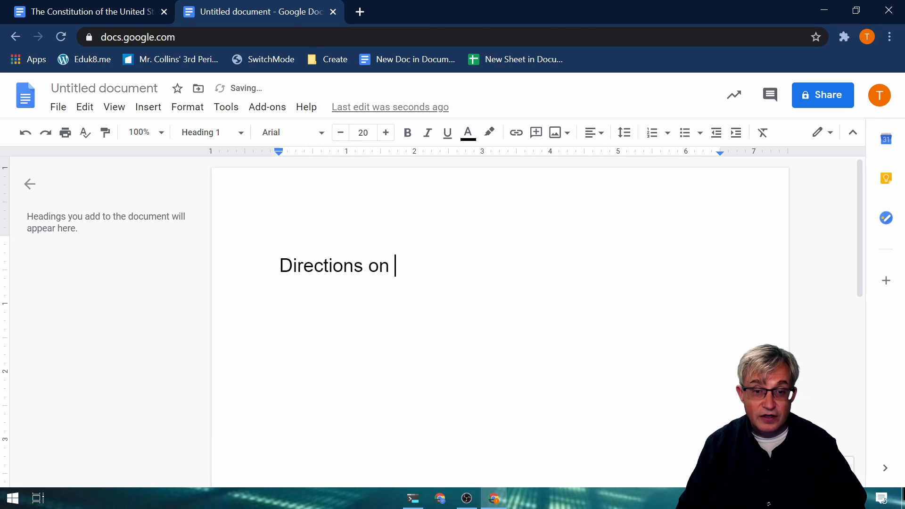
type("creating")
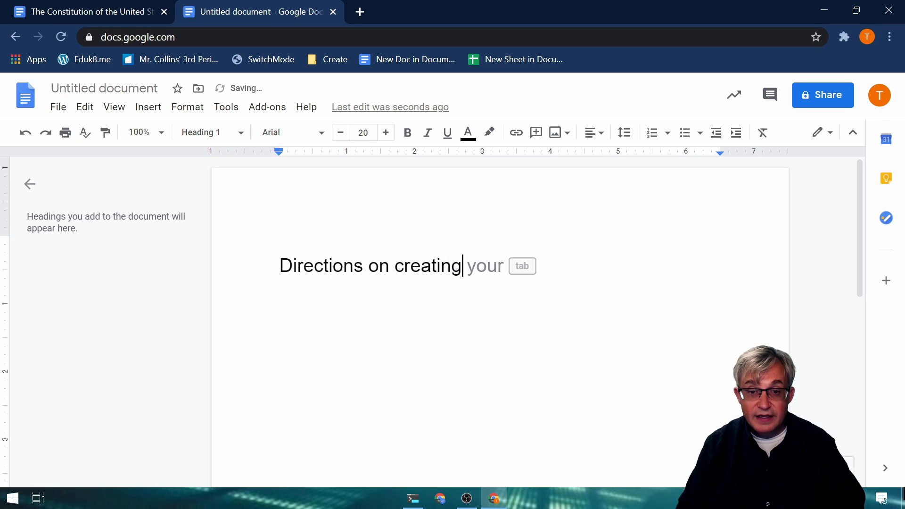
type(" styles i")
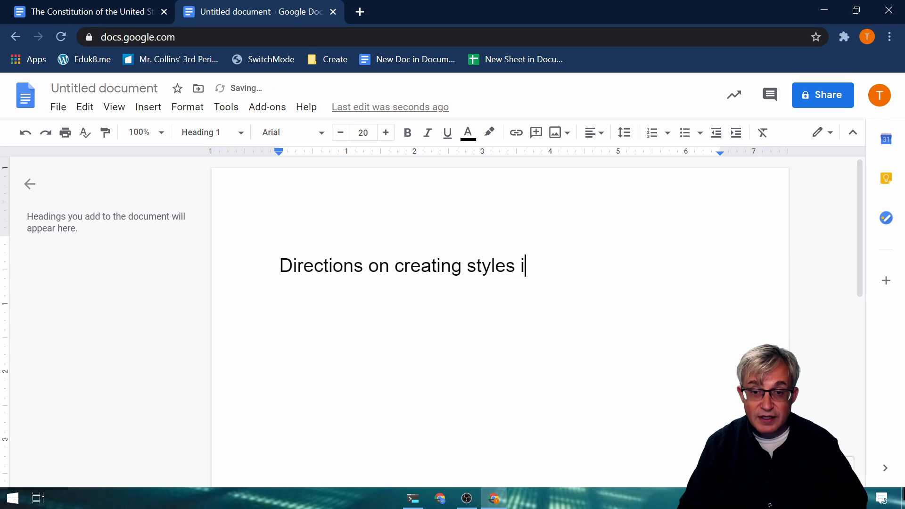
type("n Google Docs")
key("Return")
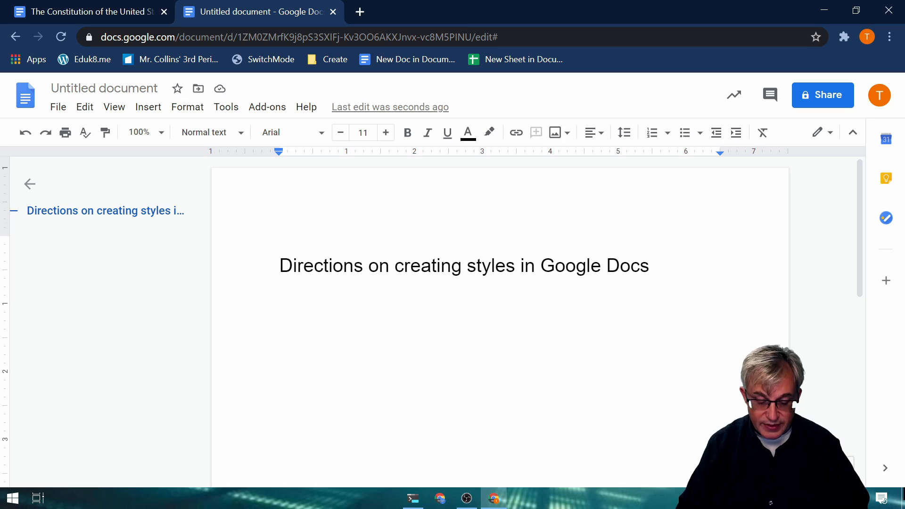
Paste the Lorem ipsum paragraphs below the title and insert a Heading 2 reading "Section 1" after the first paragraph.
key("ctrl+v")
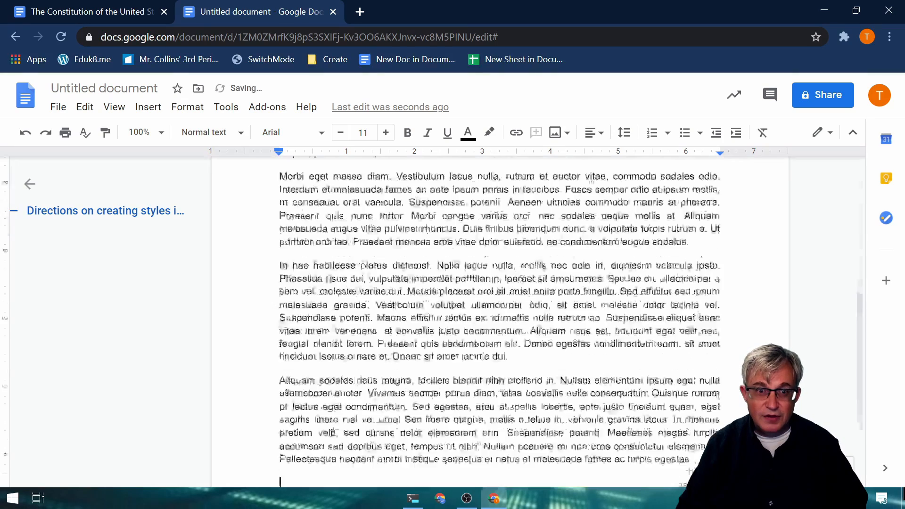
key("ctrl+Home")
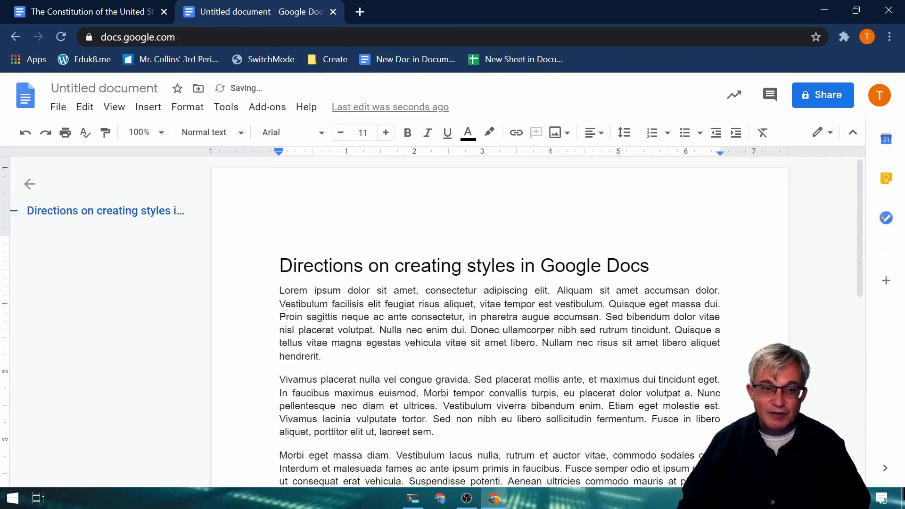
key("Return")
scroll(500, 320, "down", 2)
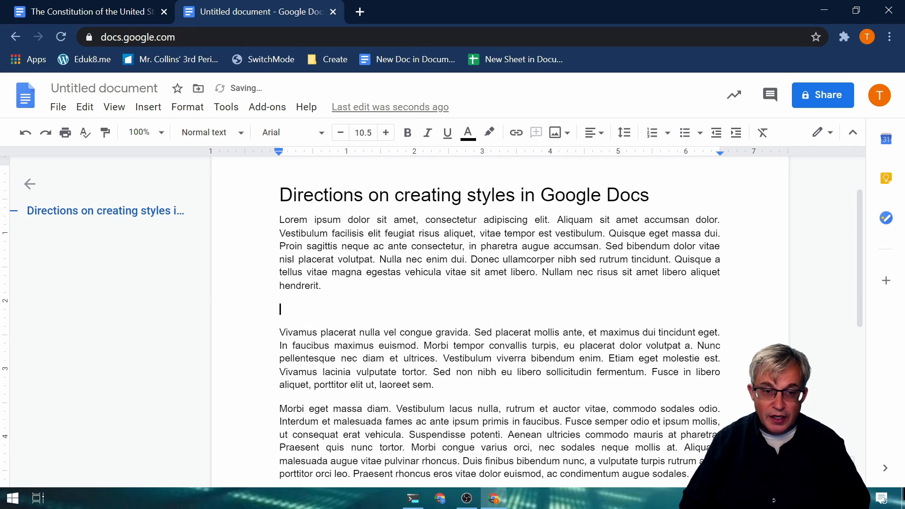
type("Section 1")
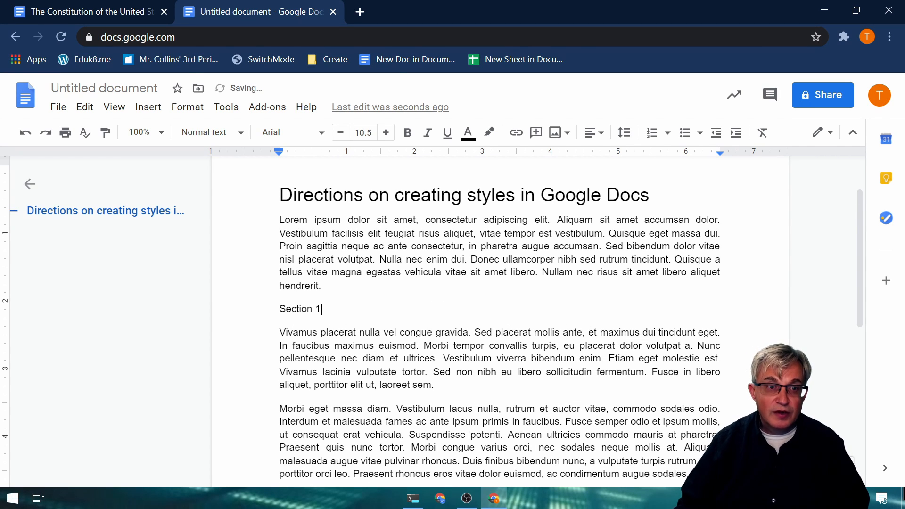
left_click(232, 133)
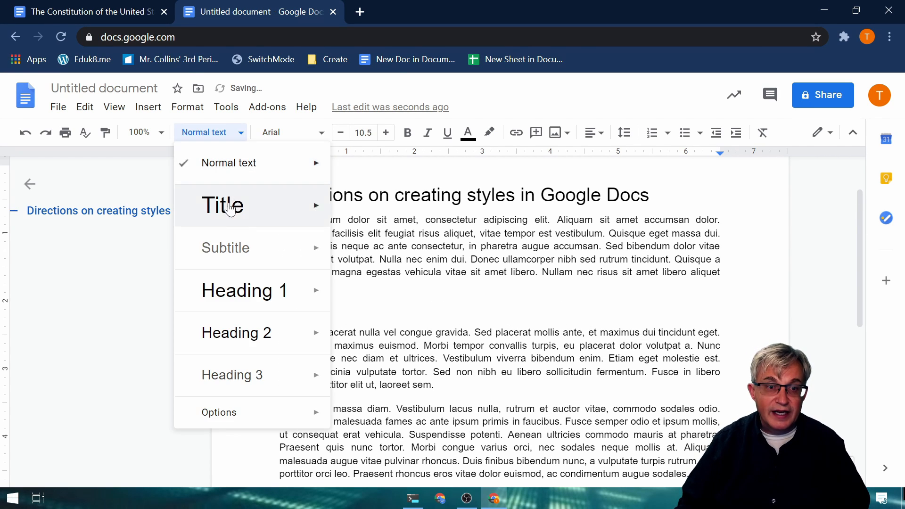
left_click(233, 333)
Insert a Heading 2 reading "Section 2" after the paragraph that starts with "Morbi eget massa diam".
scroll(233, 333, "down", 3)
left_click(690, 474)
key("Return")
type("Section 2")
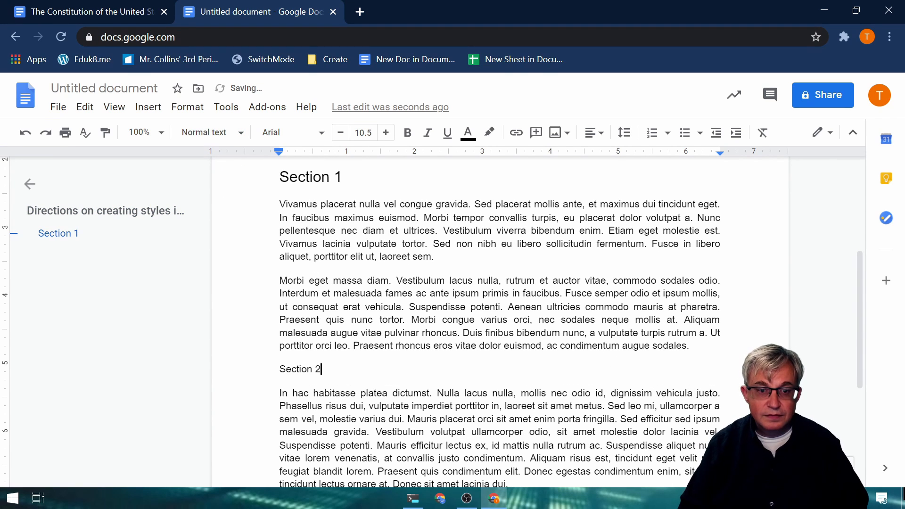
left_click(222, 133)
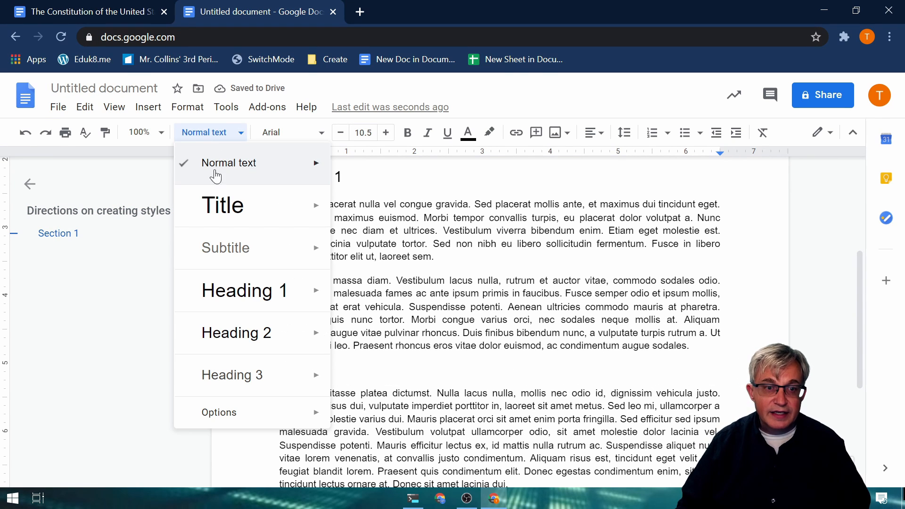
left_click(236, 334)
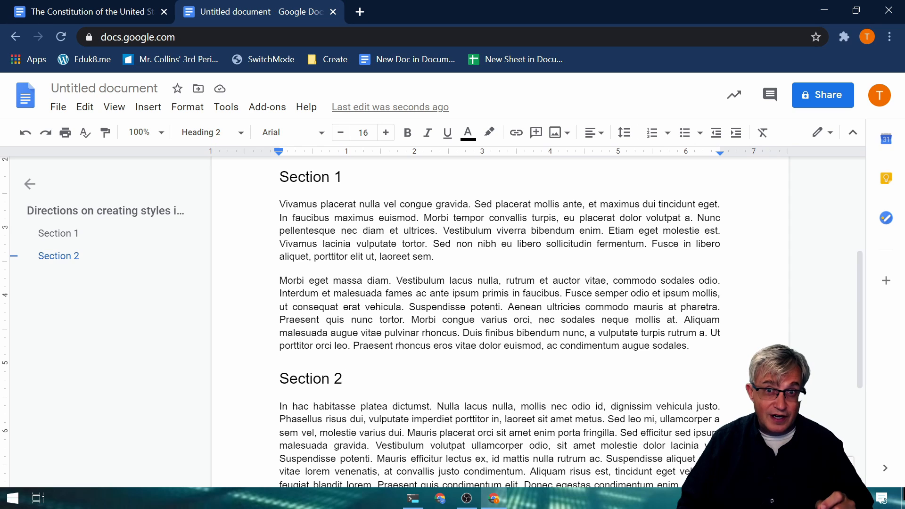
Try applying Heading 1 to the body paragraph directly below Section 1, and undo the style change.
left_click(321, 205)
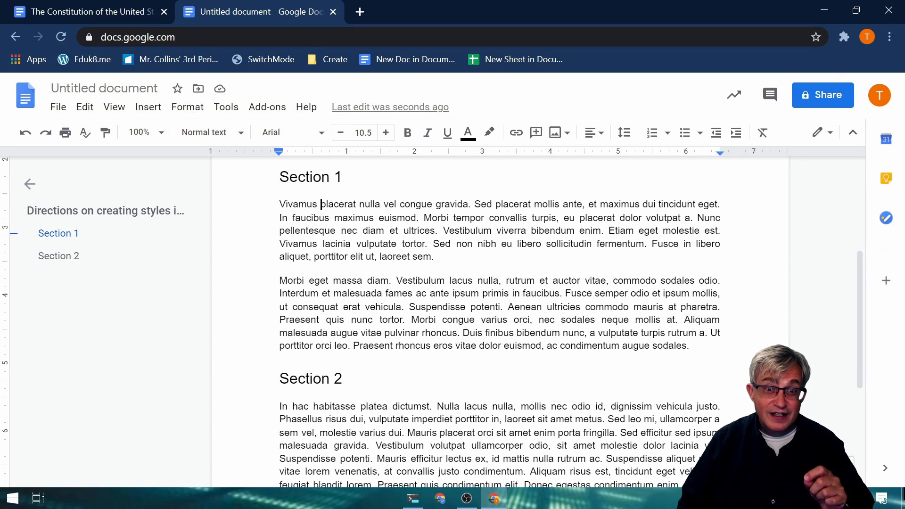
left_click(210, 132)
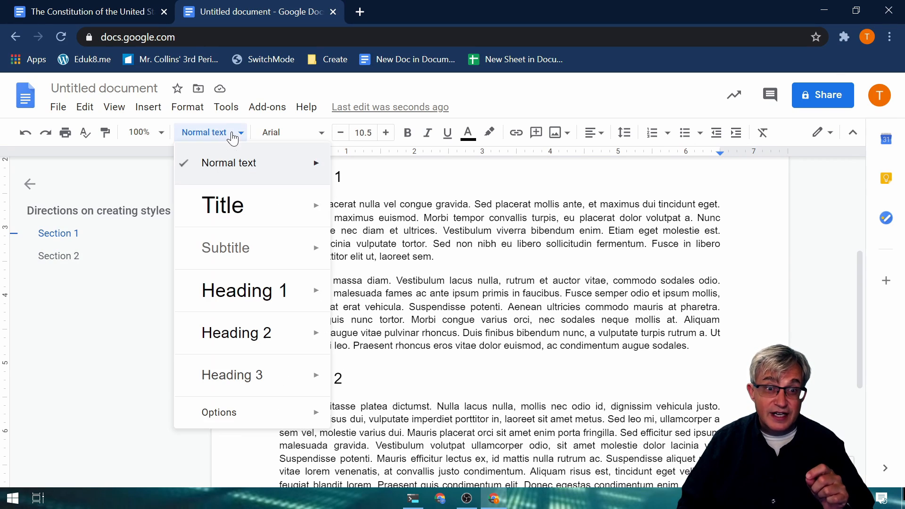
left_click(227, 291)
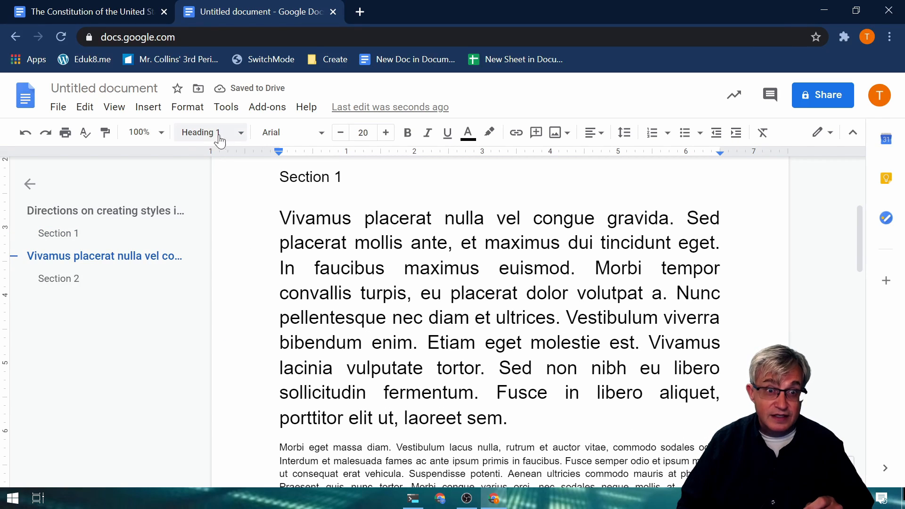
key("ctrl+z")
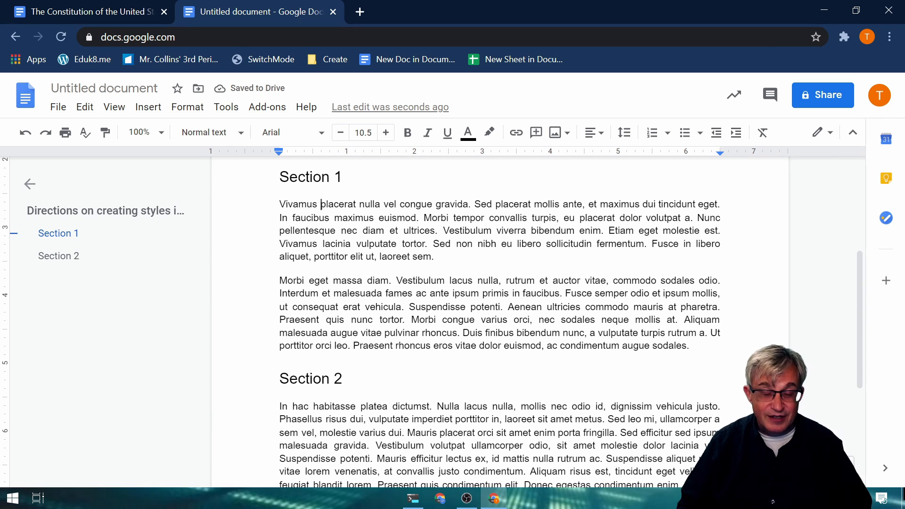
Insert a Heading 1 reading "Chapter 2" before the last paragraph, which starts with "Aliquam sodales".
scroll(500, 292, "down", 3)
left_click(509, 275)
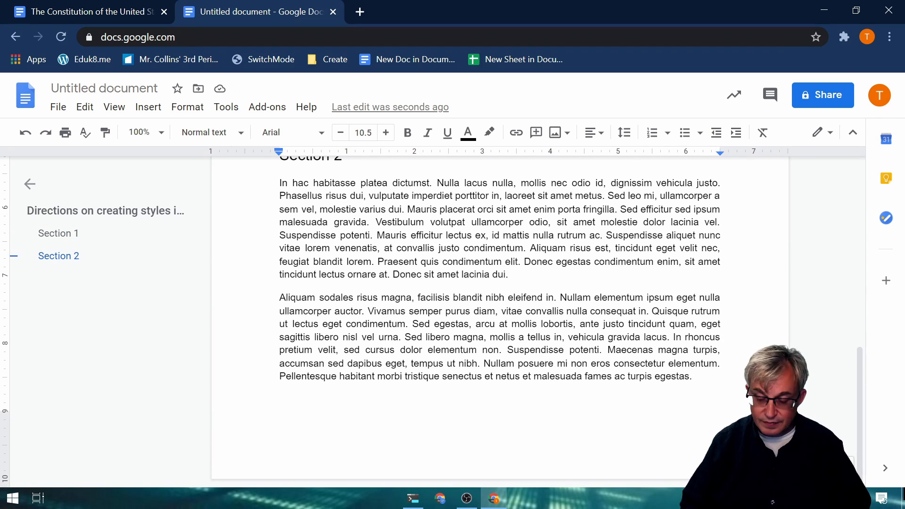
key("Return")
type("Chapter 2")
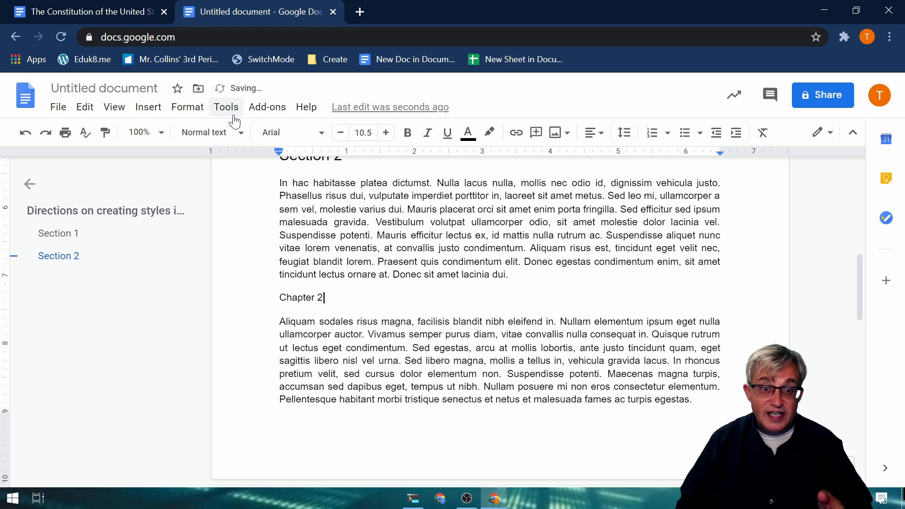
left_click(233, 133)
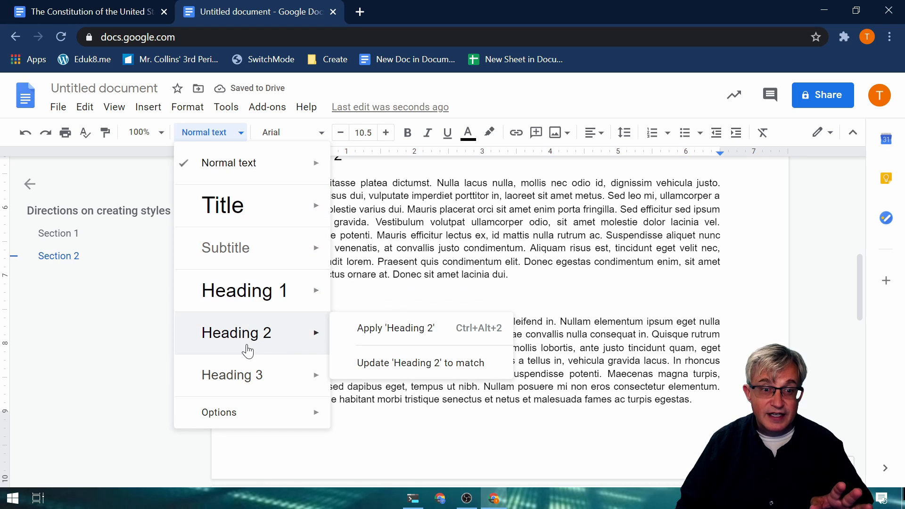
left_click(244, 293)
Check which styles the first body paragraph and the Section 1 heading use.
scroll(244, 293, "up", 7)
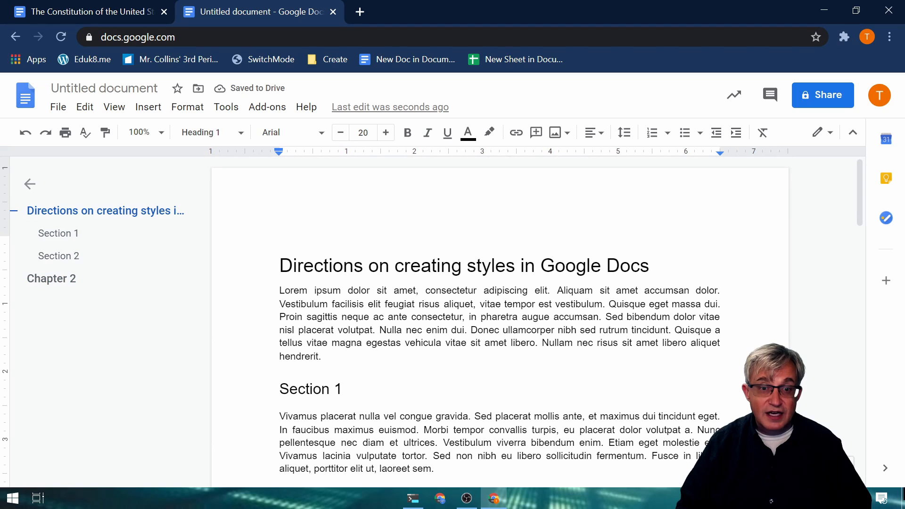
left_click(335, 303)
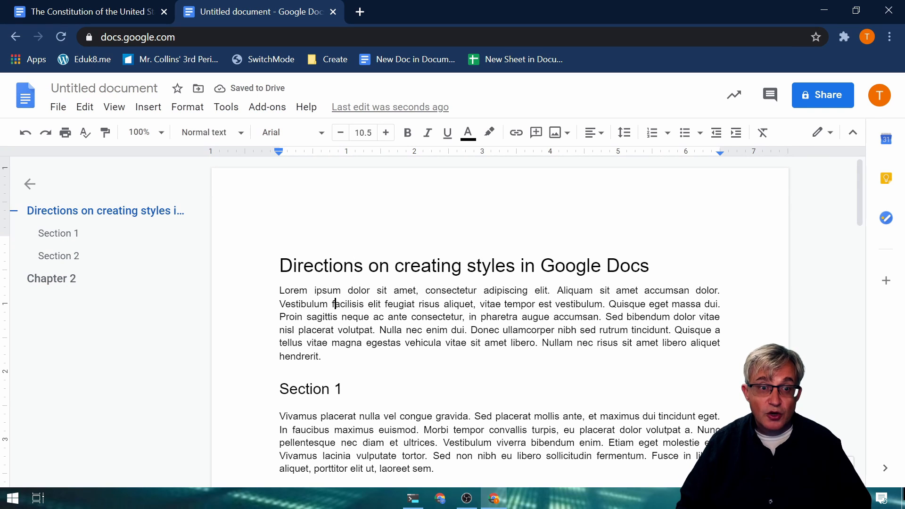
left_click(298, 389)
scroll(299, 390, "down", 3)
scroll(500, 301, "down", 1)
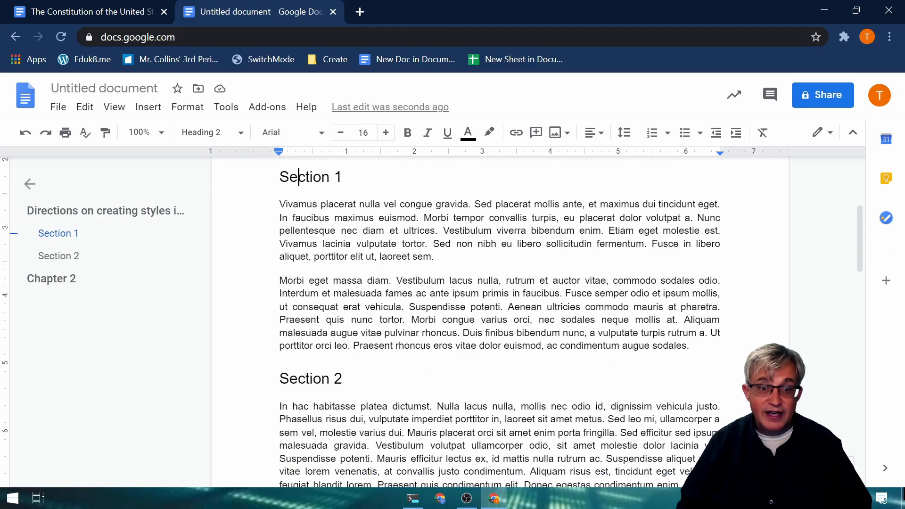
Format the "Directions on creating styles in Google Docs" heading as bold Sulphur Point at size 23.
left_click(94, 211)
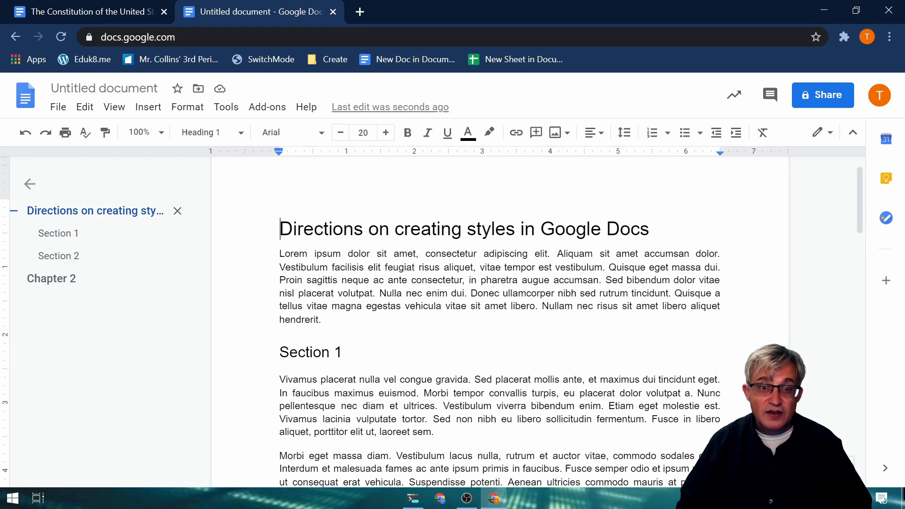
left_click_drag(280, 229, 649, 228)
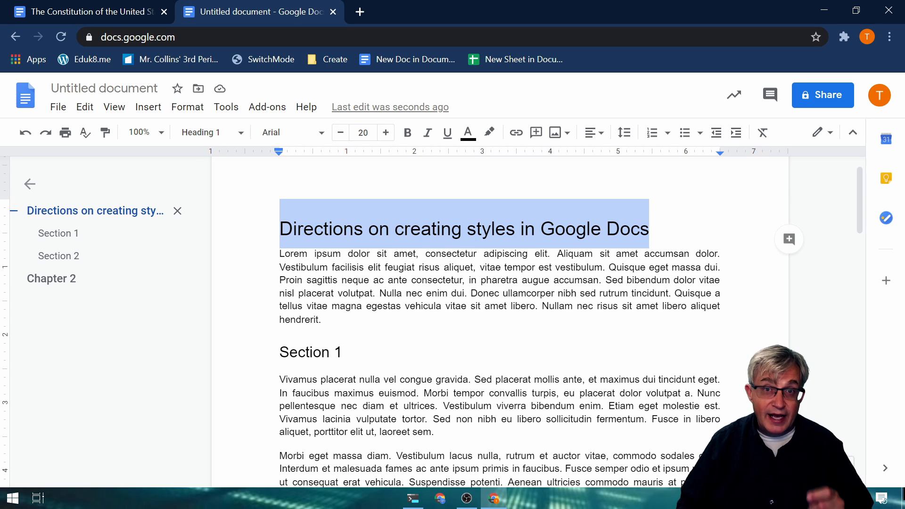
left_click(289, 133)
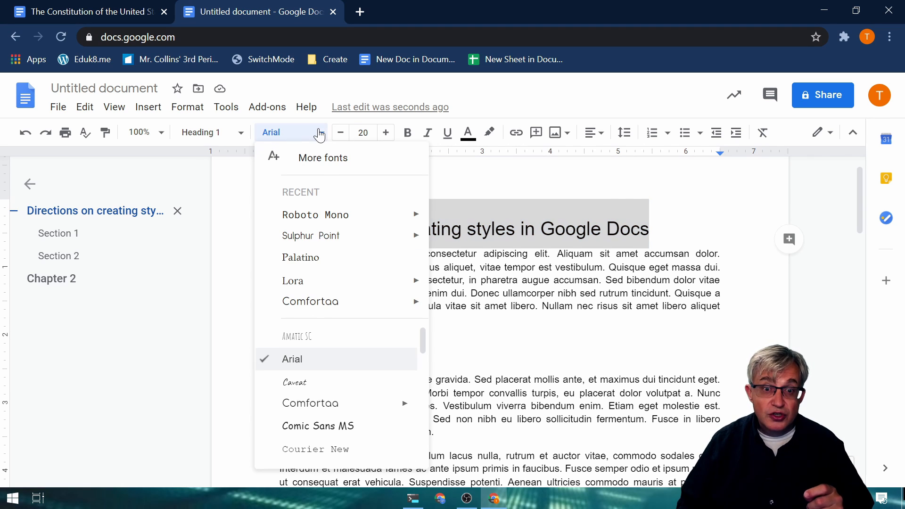
left_click(319, 237)
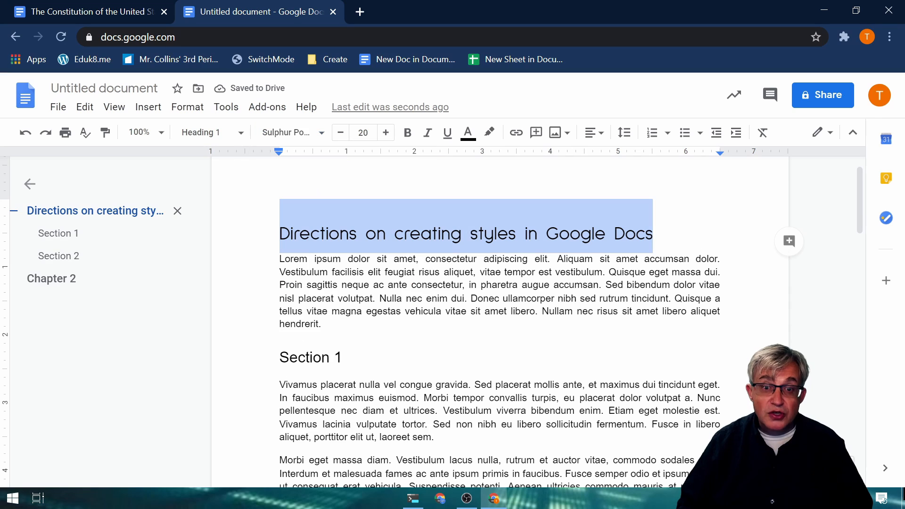
left_click(409, 133)
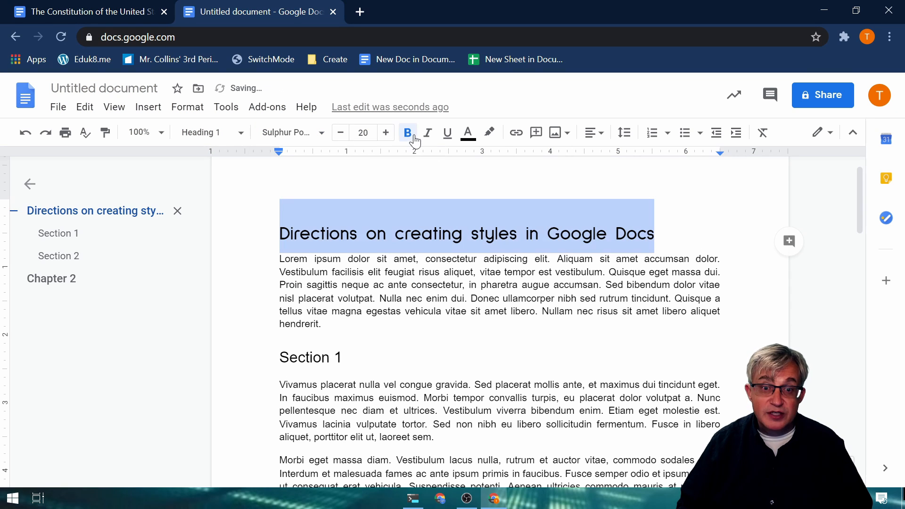
left_click(385, 133)
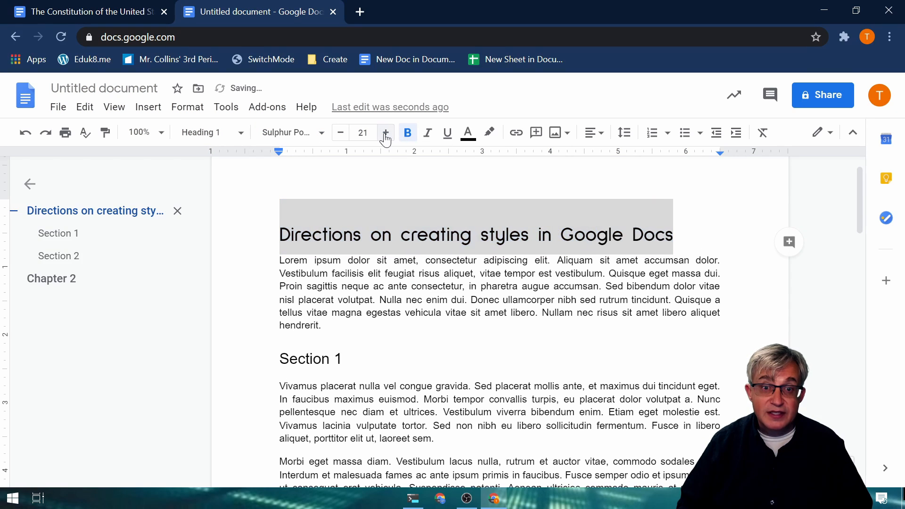
left_click(386, 132)
left_click(386, 132)
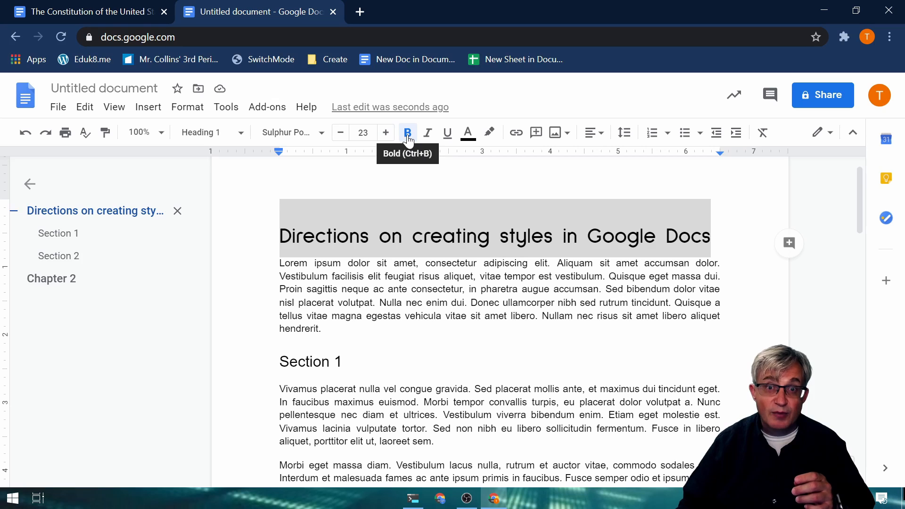
Examine the style options for Heading 1 on the opening heading, and compare its formatting with the Chapter 2 heading.
left_click(350, 233)
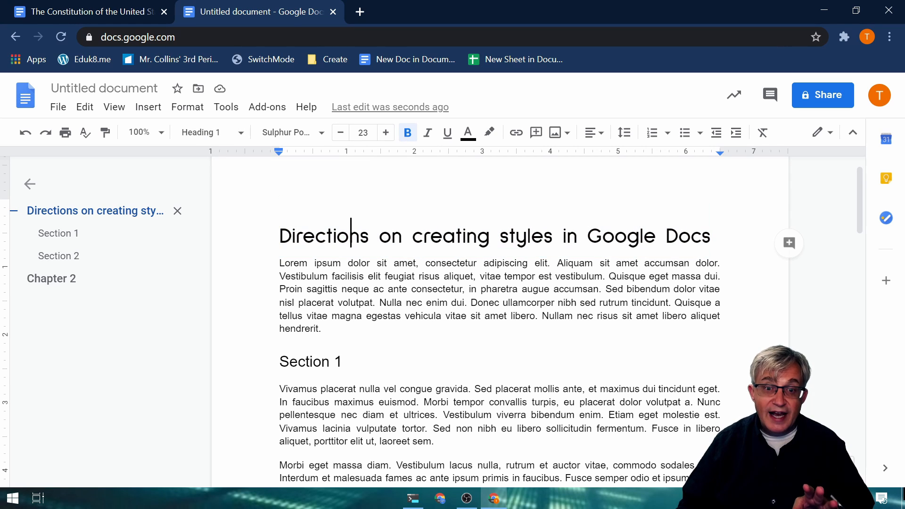
left_click_drag(280, 233, 710, 236)
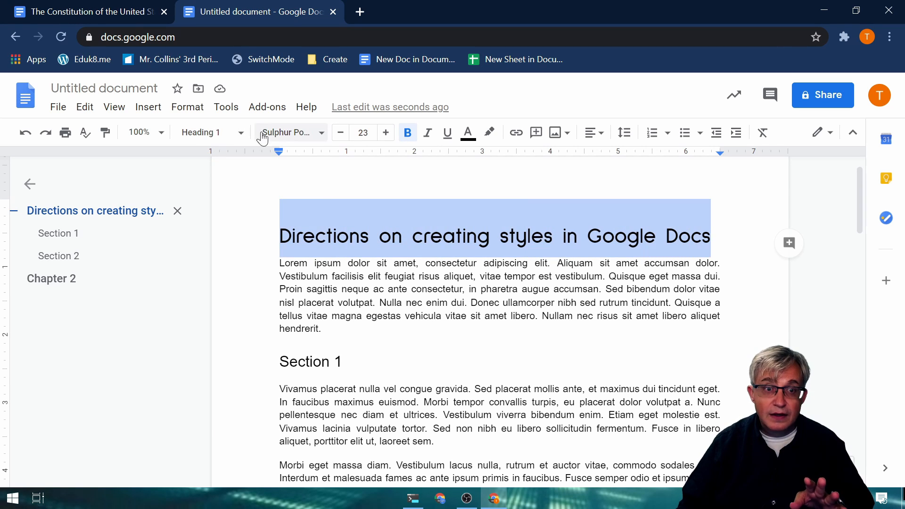
left_click(211, 132)
mouse_move(259, 297)
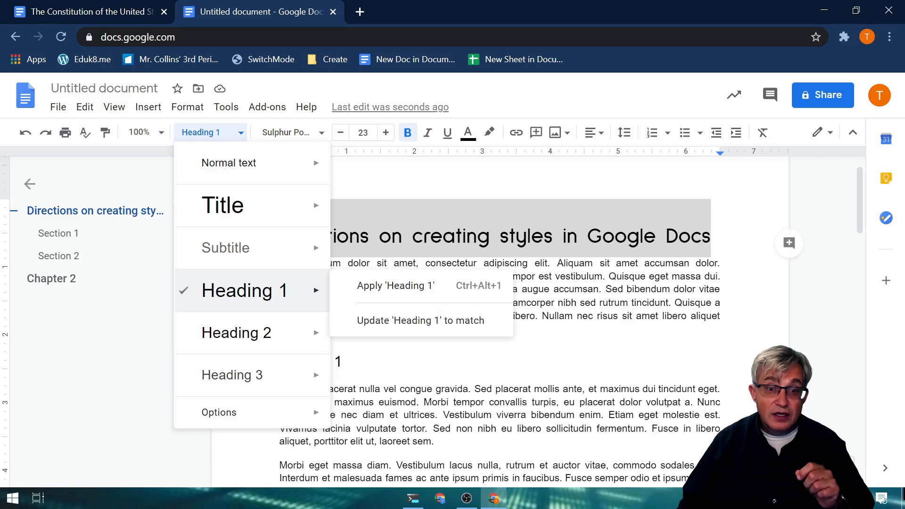
left_click(595, 289)
scroll(594, 289, "down", 4)
scroll(500, 321, "down", 5)
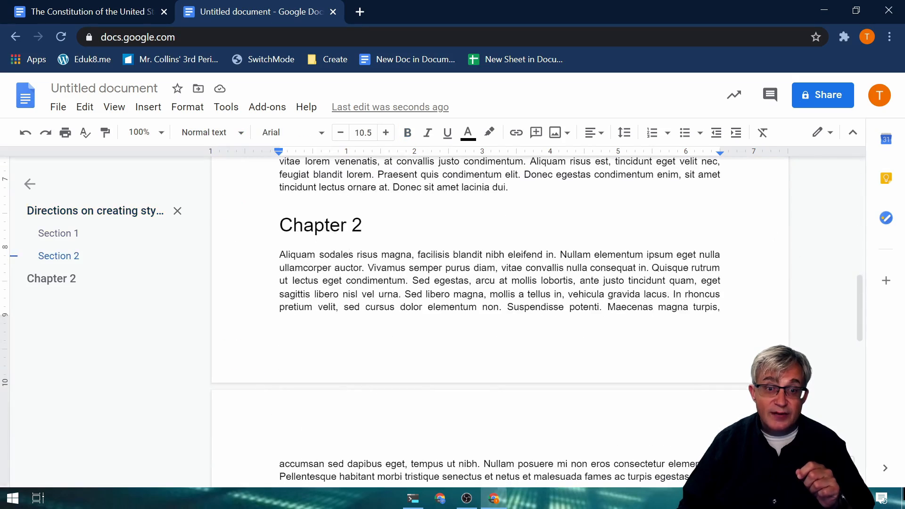
left_click(326, 225)
scroll(325, 225, "up", 7)
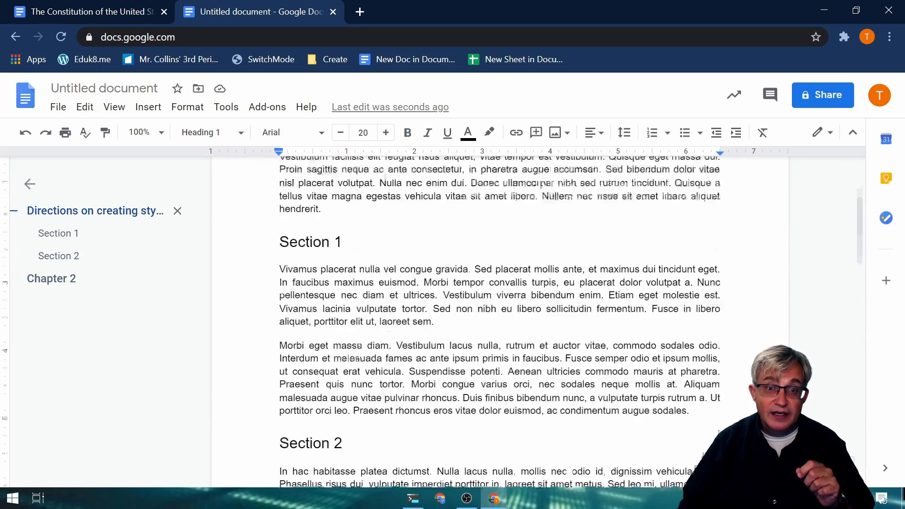
Update the Heading 1 style to match the formatting of the "Directions on creating styles in Google Docs" heading.
left_click(362, 236)
scroll(361, 236, "down", 3)
scroll(500, 283, "down", 3)
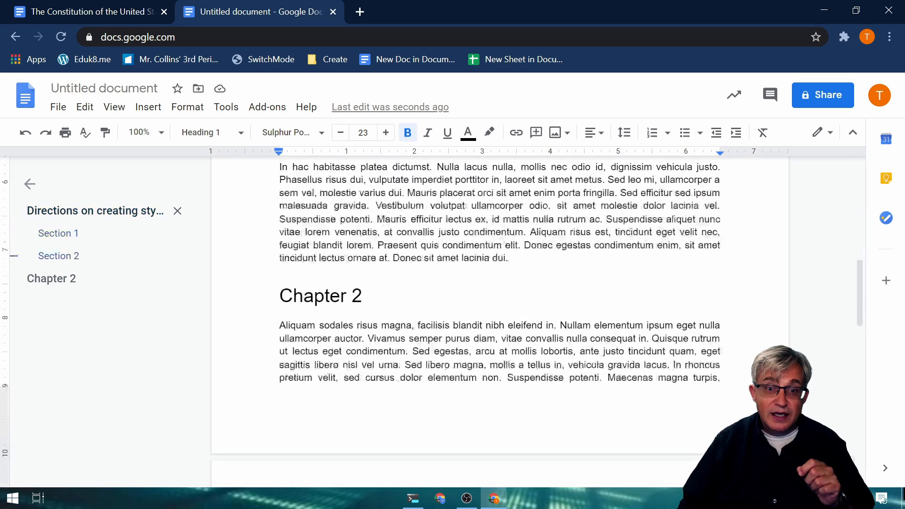
left_click(238, 133)
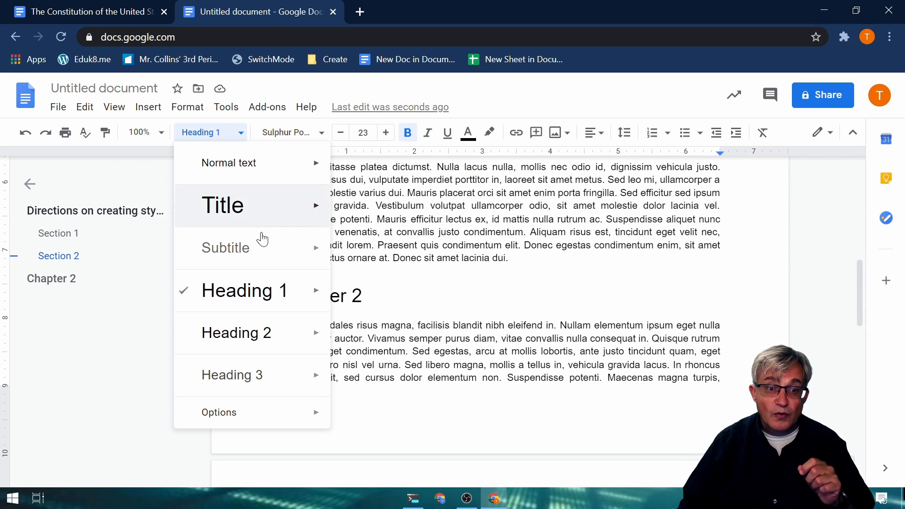
mouse_move(307, 289)
left_click(396, 323)
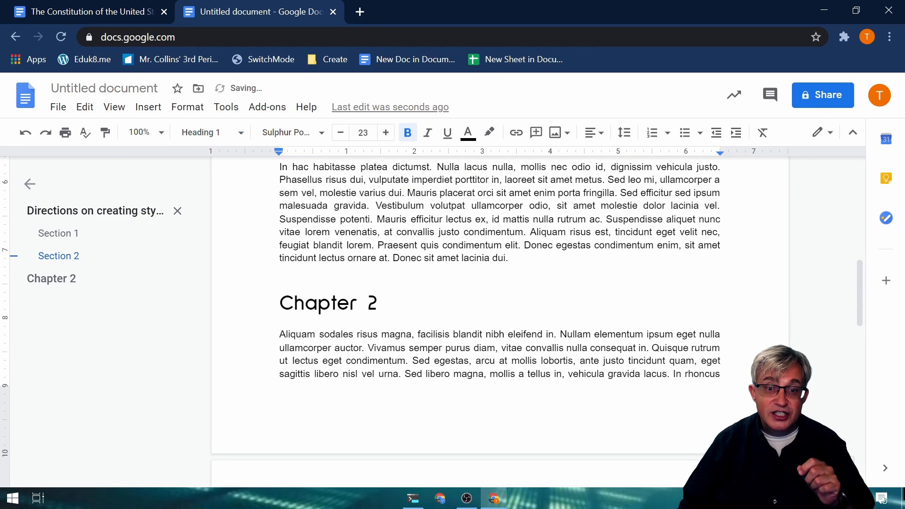
Change the Section 1 heading's font to Sulphur Point and update the Heading 2 style to match.
scroll(499, 306, "up", 7)
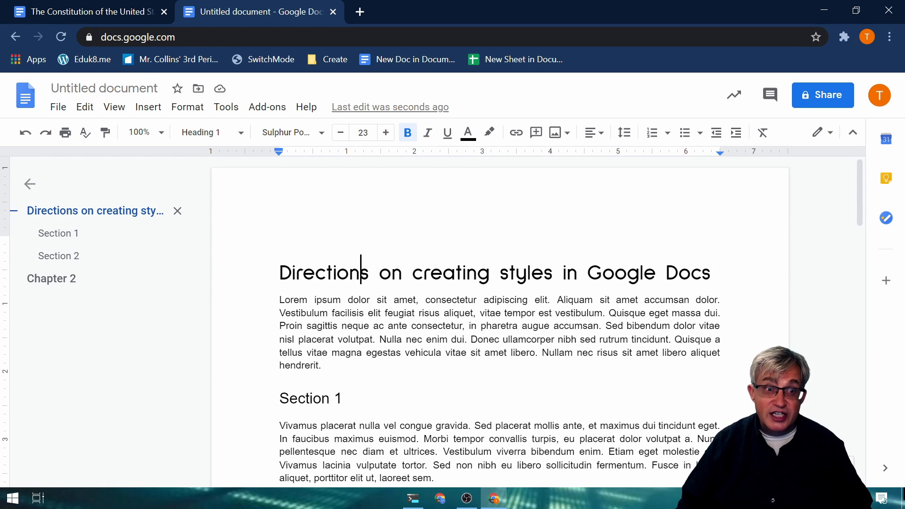
left_click_drag(345, 399, 279, 399)
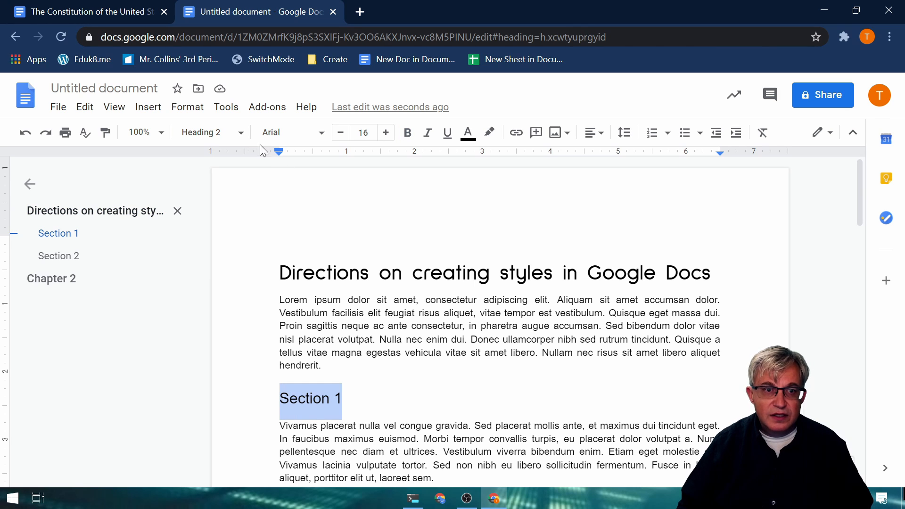
left_click(301, 133)
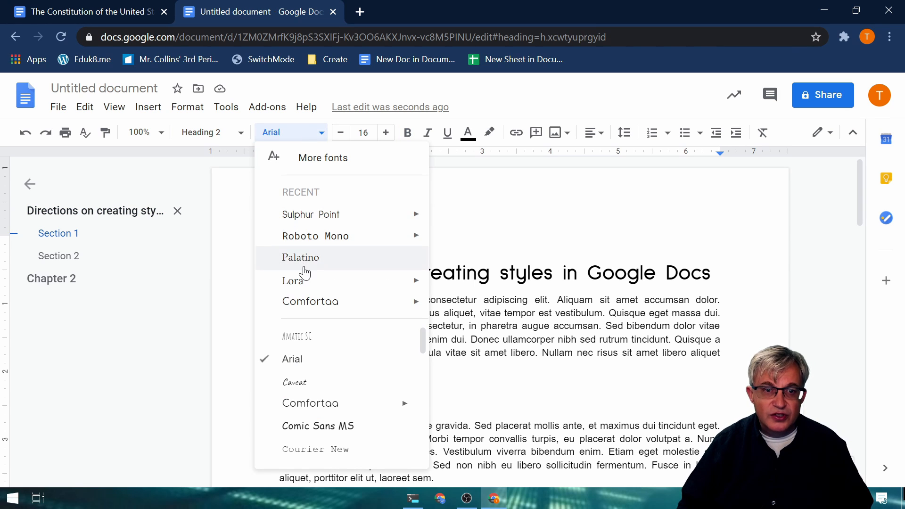
left_click(292, 215)
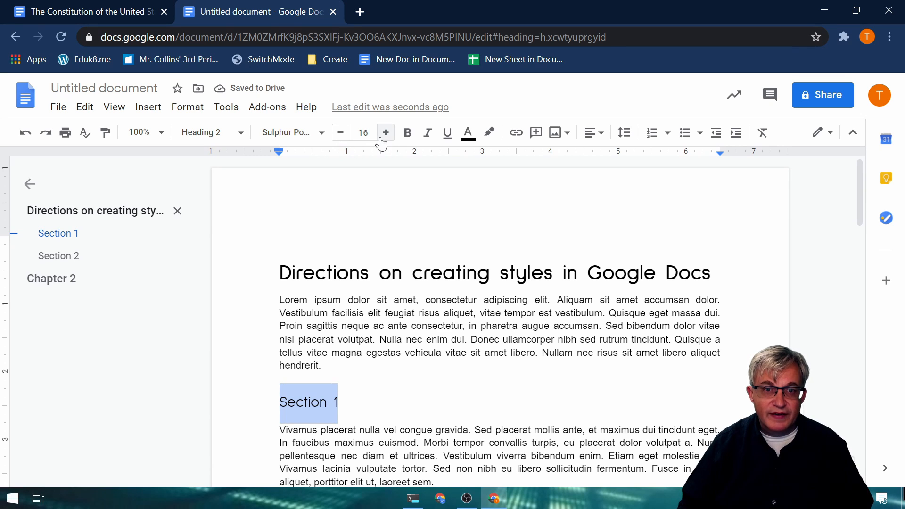
left_click(243, 138)
mouse_move(297, 344)
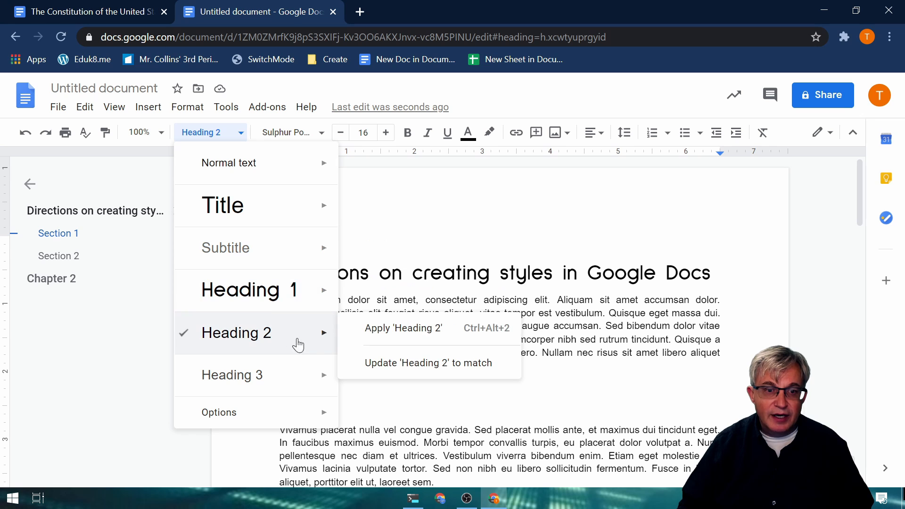
left_click(396, 374)
scroll(499, 321, "down", 8)
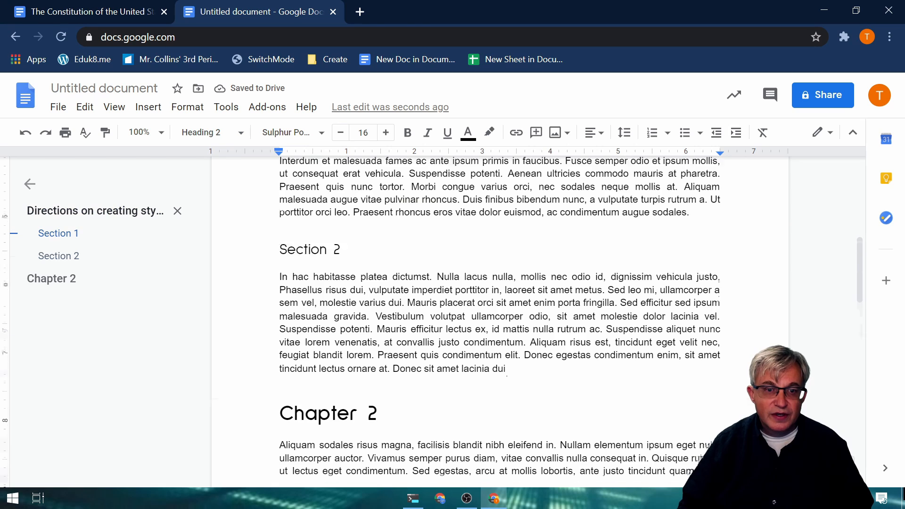
scroll(500, 321, "down", 10)
scroll(500, 321, "up", 18)
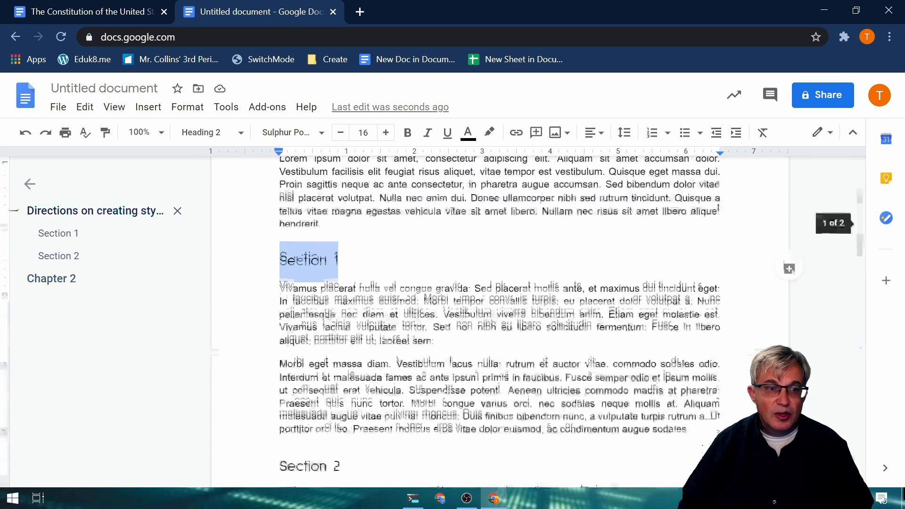
Set the first body paragraph's font to Lora and update the Normal text style to match.
left_click(500, 332)
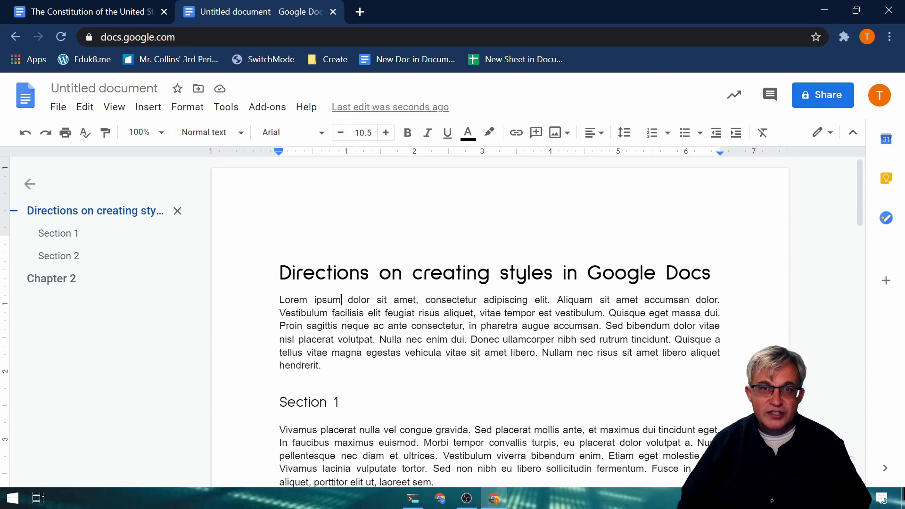
left_click_drag(280, 299, 326, 377)
left_click(306, 133)
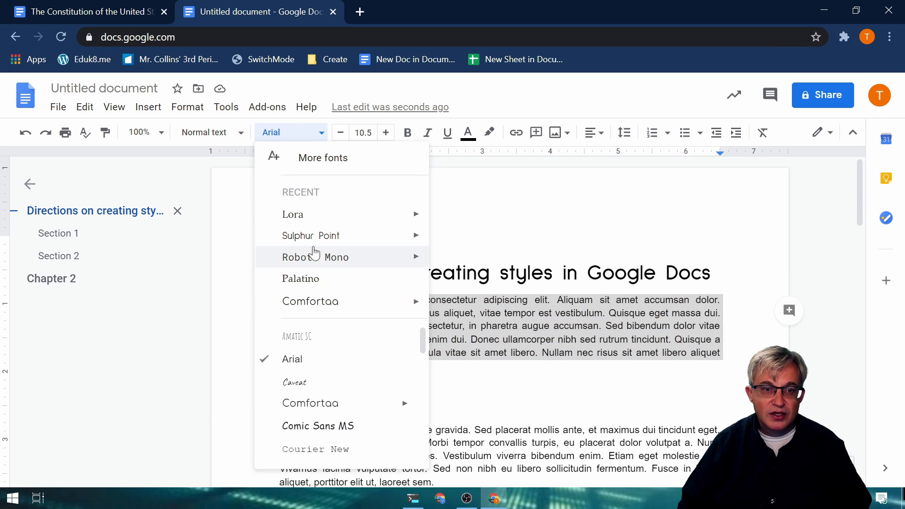
left_click(301, 218)
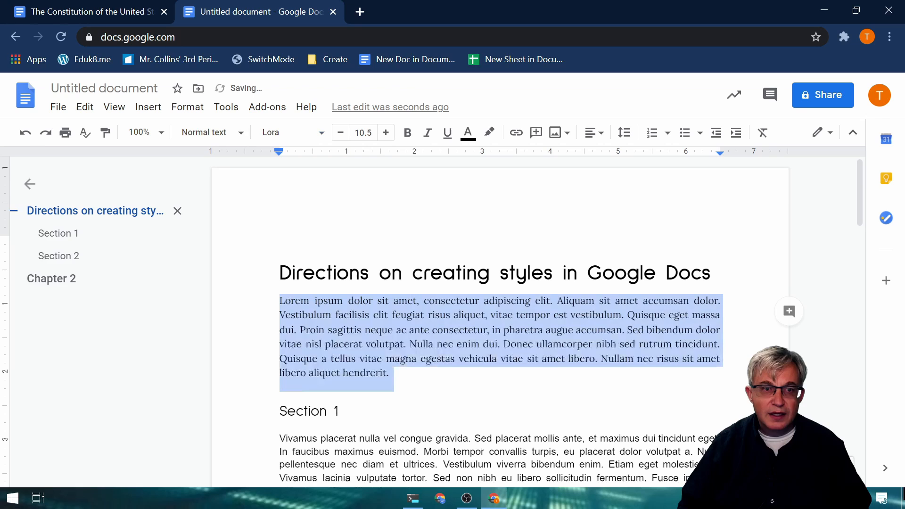
left_click(237, 133)
mouse_move(260, 182)
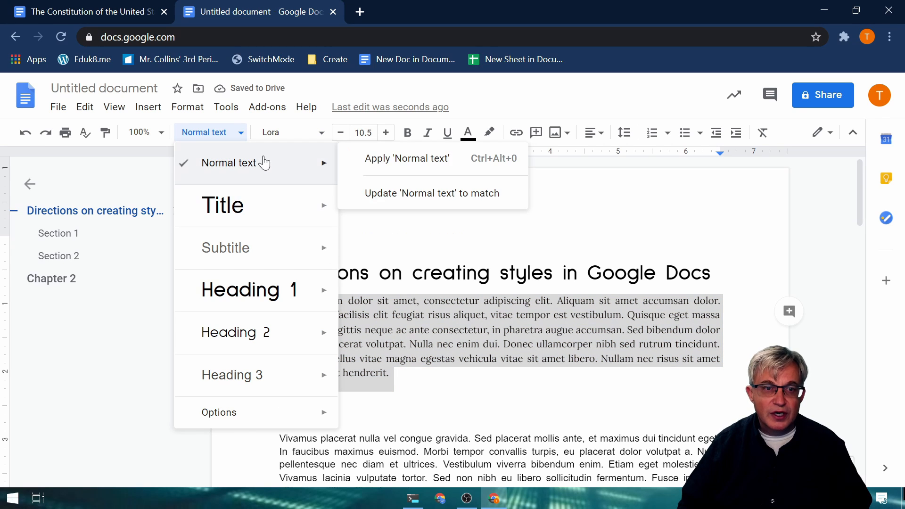
left_click(396, 195)
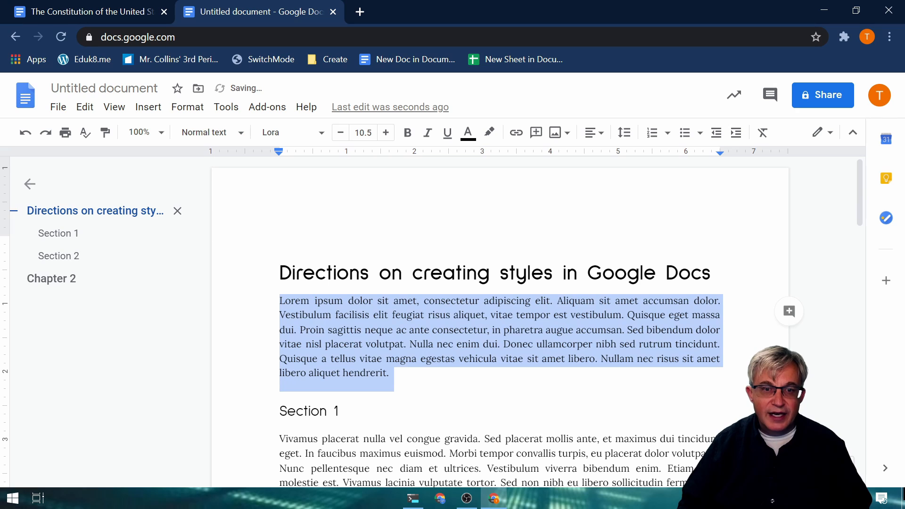
left_click(413, 438)
scroll(414, 439, "down", 6)
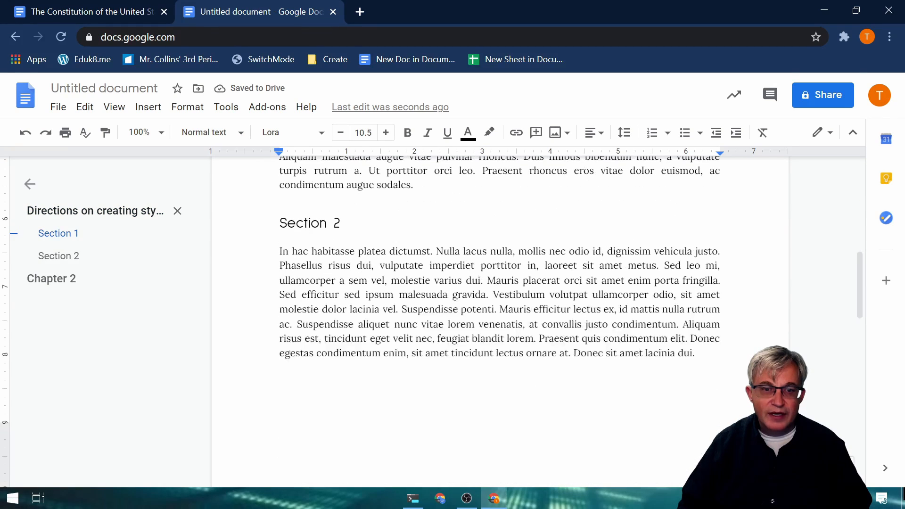
Add a Heading 1 reading "Chapter 3" at the end of the document, followed by an empty paragraph.
key("ctrl+End")
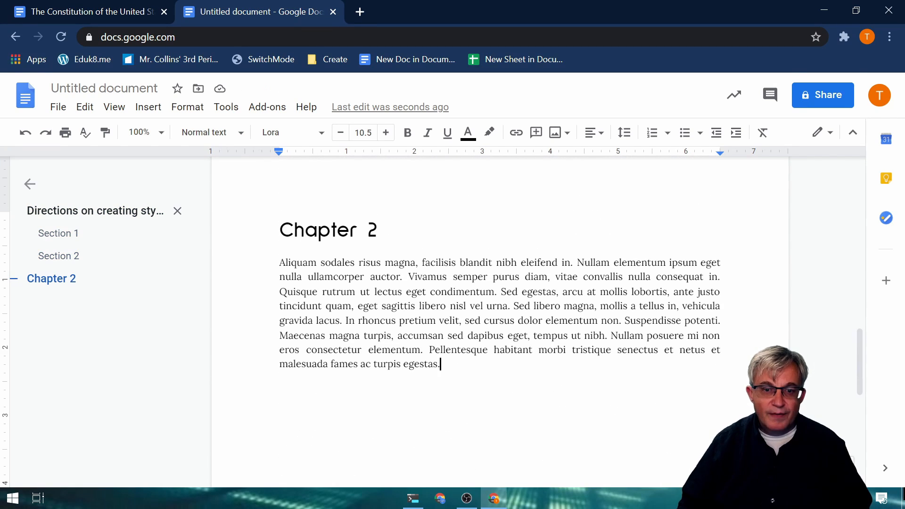
key("Return")
left_click(211, 133)
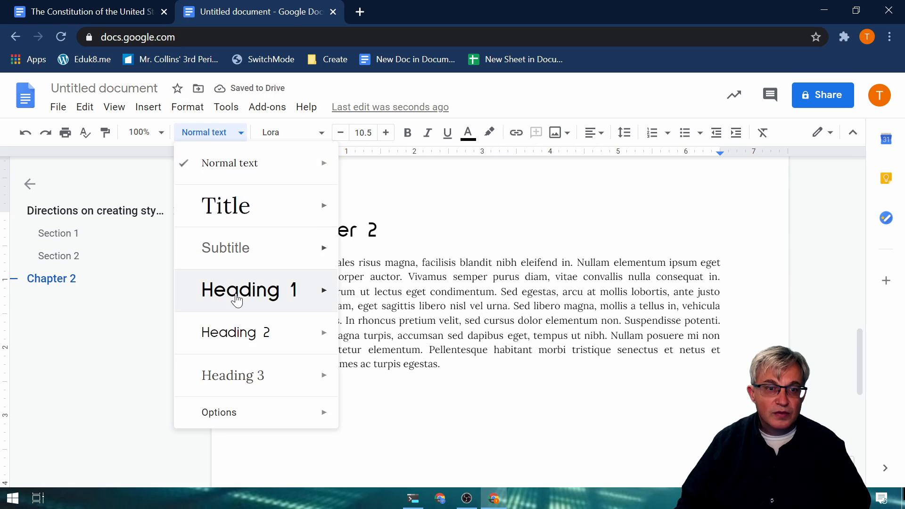
left_click(238, 295)
type("Chapter 3")
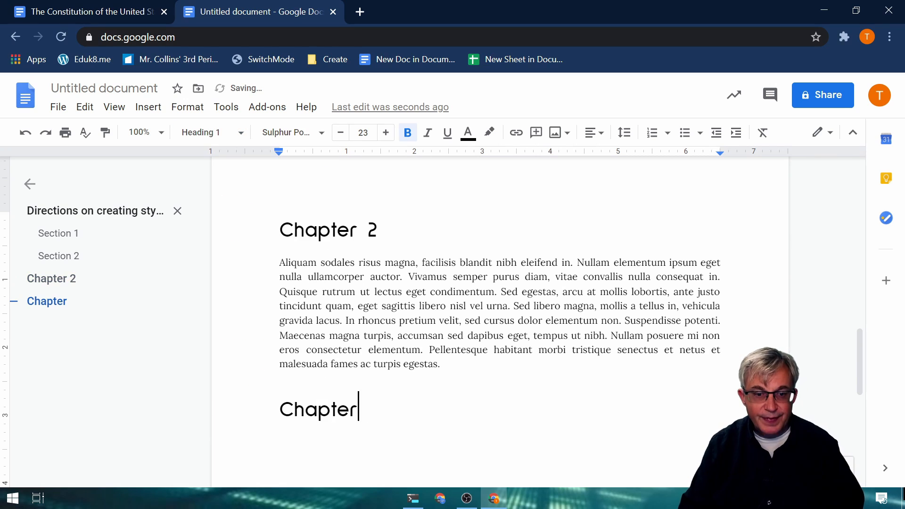
key("Return")
Try pasting the Lorem ipsum paragraphs with their source formatting under Chapter 3, and undo the paste.
type("Aliquam sodales risus magna, facilisis blandit nibh eleifend in. Nullam elementum ipsum eget nulla ullamcorper auctor. Vivamus semper purus diam, vitae convallis nulla consequat in. Quisque rutrum ut lectus eget condimentum. Sed egestas, arcu at mollis lobortis, ante justo tincidunt quam, eget sagittis libero nisl vel urna. Sed libero magna, mollis a tellus in, vehicula gravida lacus. In rhoncus pretium velit, sed cursus dolor elementum non. Suspendisse potenti. Maecenas magna turpis, accumsan sed dapibus eget, tempus ut nibh. Nullam posuere mi non eros consectetur elementum. Pellentesque habitant morbi tristique senectus et netus et malesuada fames ac turpis egestas.")
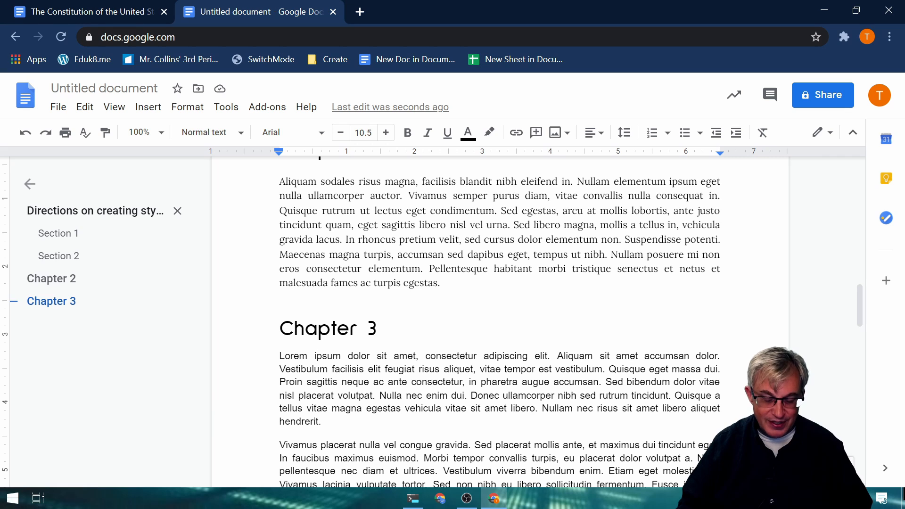
key("ctrl+z")
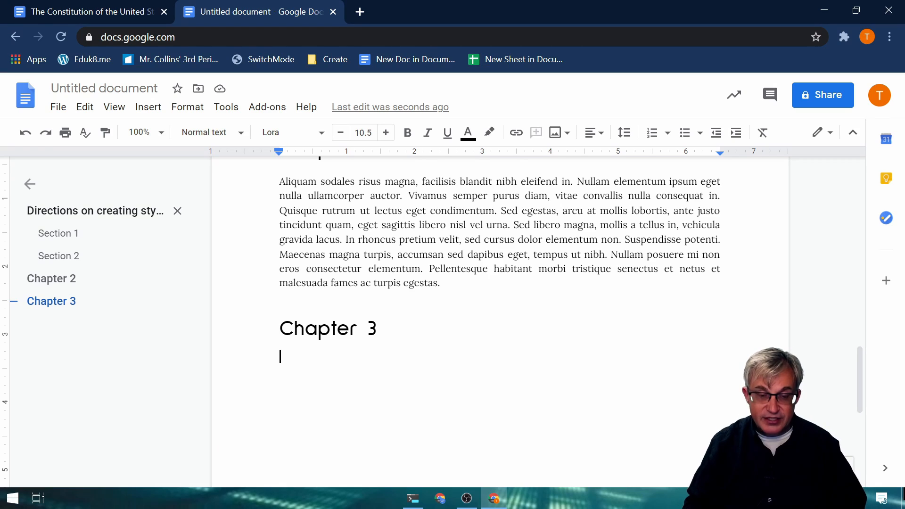
key("ctrl+z")
Insert the Lorem ipsum paragraphs under Chapter 3 in the document's Normal text style and remove the blank line before the "Vivamus placerat" paragraph.
key("ctrl+y")
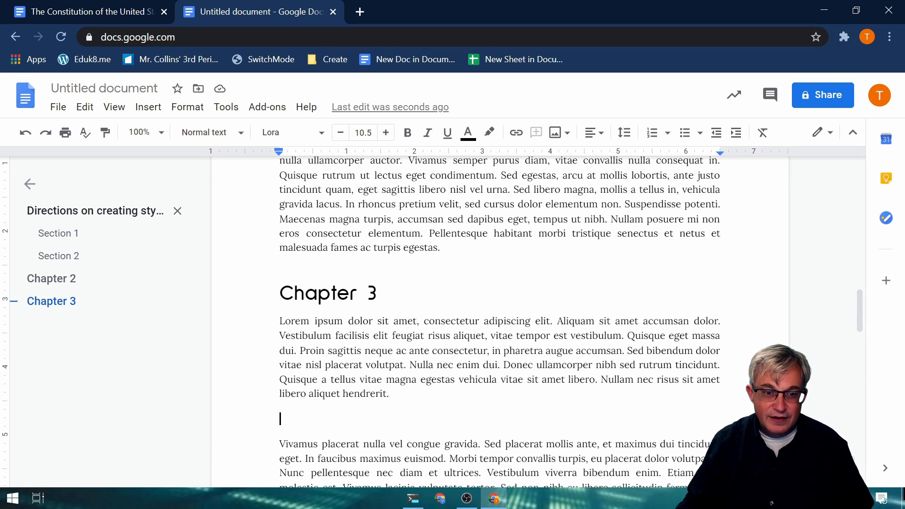
key("alt+shift+Down")
key("BackSpace")
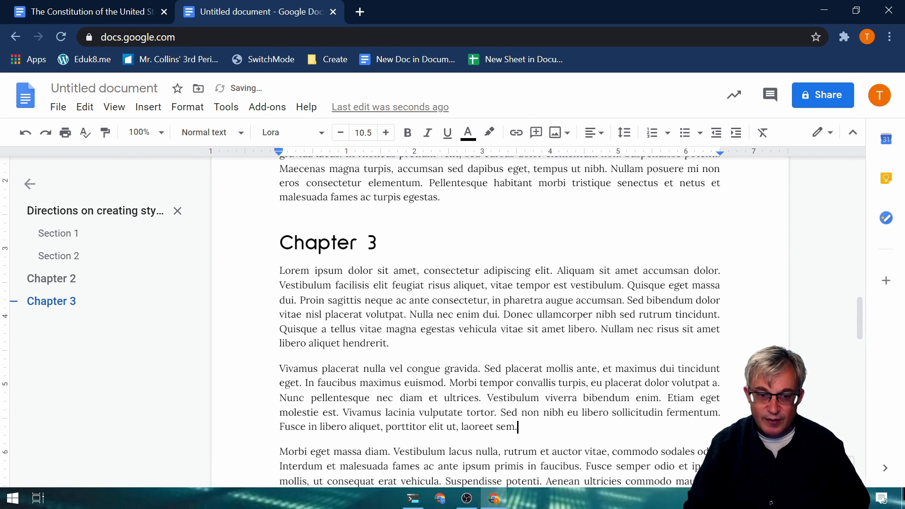
Remove the blank line before the "In hac habitasse" paragraph in Chapter 3.
key("Down")
key("Down")
key("Down")
key("Down")
key("Down")
key("Return")
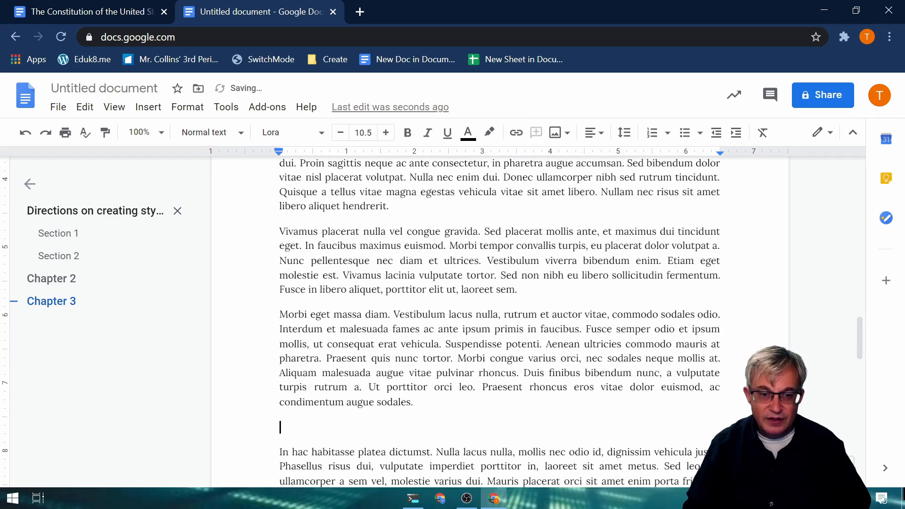
key("BackSpace")
key("Down")
key("Down")
key("Down")
key("Down")
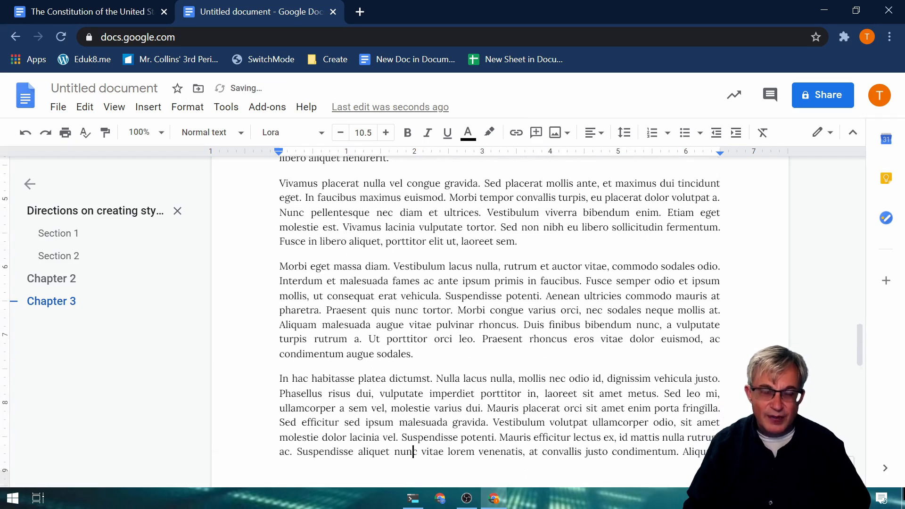
Add a Heading 2 reading "Section 1" between the first paragraph of Chapter 3 and the "Vivamus placerat" paragraph.
key("Up")
key("Up")
key("Up")
key("Up")
key("Up")
key("Up")
key("Up")
key("Up")
key("Up")
key("Up")
key("Up")
key("Up")
key("Up")
key("Up")
key("Up")
key("Up")
key("Up")
key("Up")
key("Up")
key("Up")
key("Up")
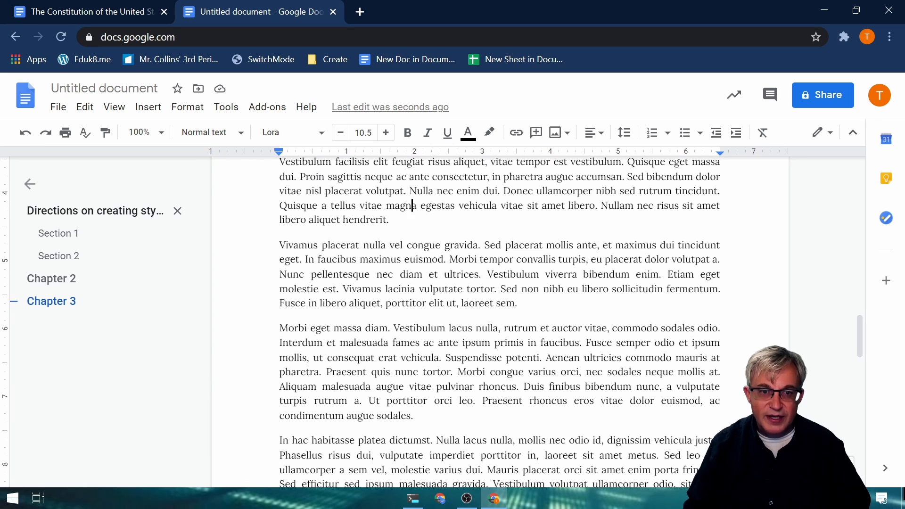
key("Up")
key("Up")
key("Up")
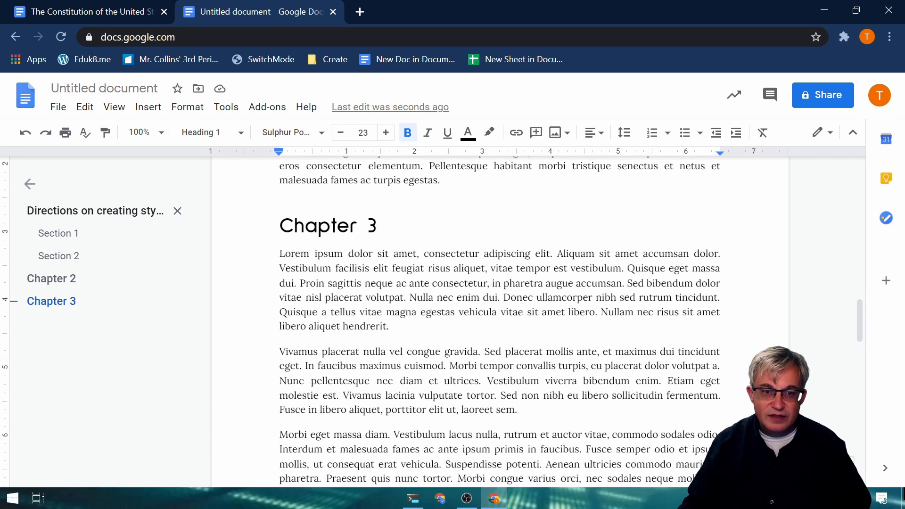
key("Down")
key("Down")
key("Down")
key("Down")
key("Down")
key("Down")
key("Return")
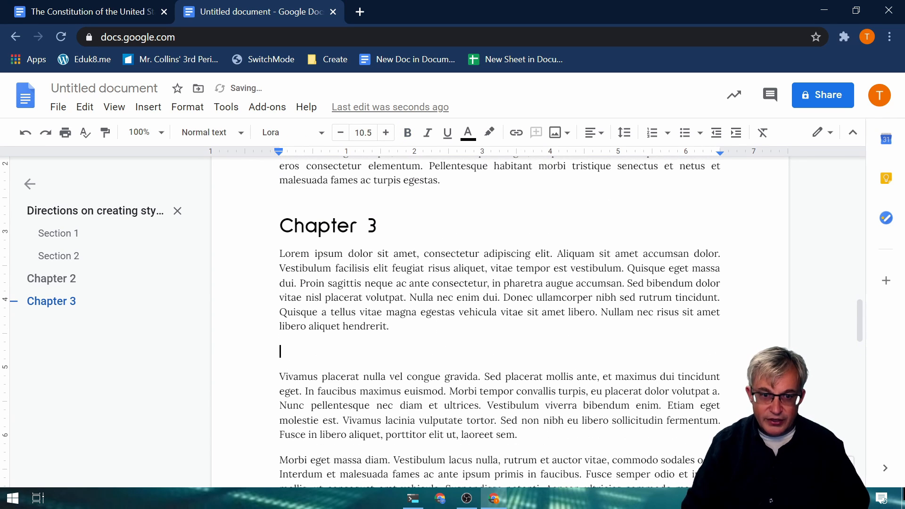
type("Section 1")
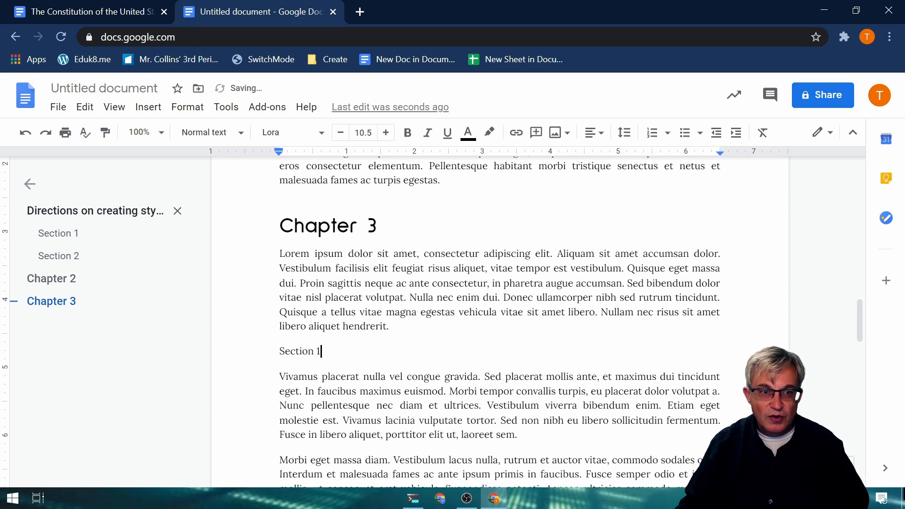
left_click(212, 132)
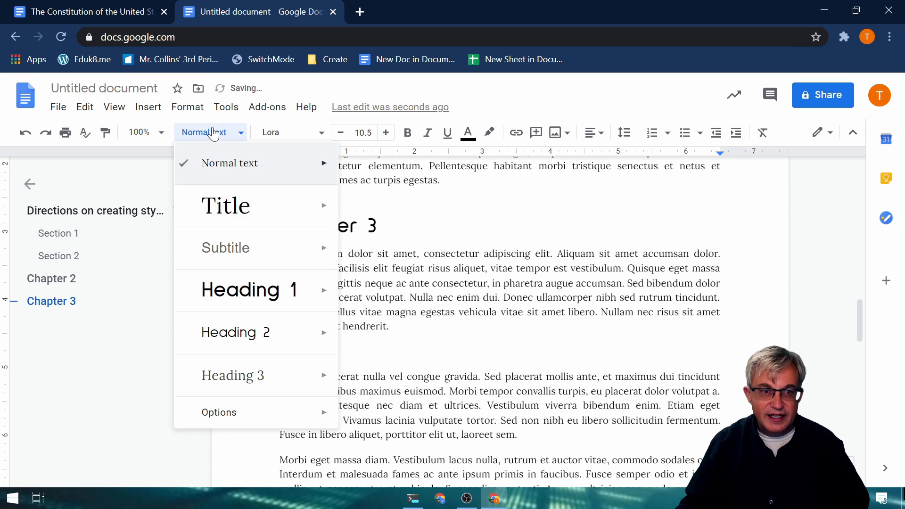
left_click(235, 330)
scroll(499, 320, "down", 3)
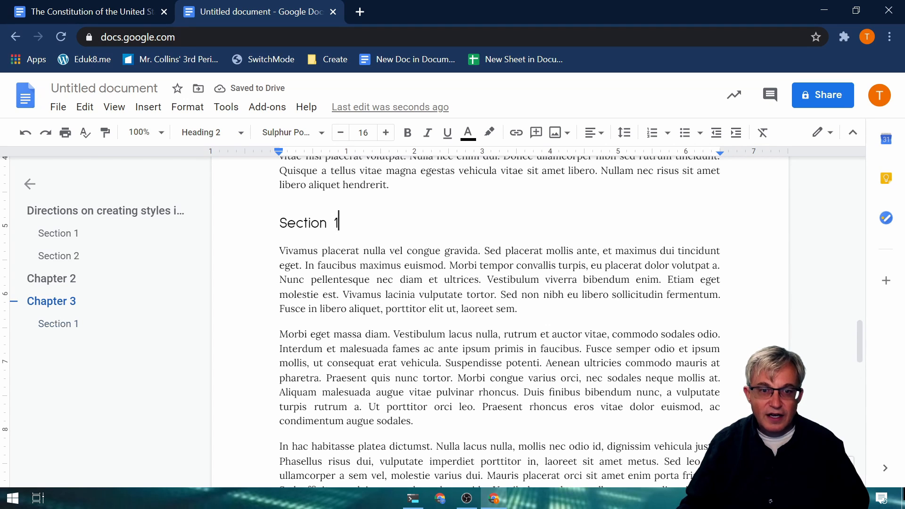
scroll(499, 320, "down", 3)
scroll(500, 321, "up", 3)
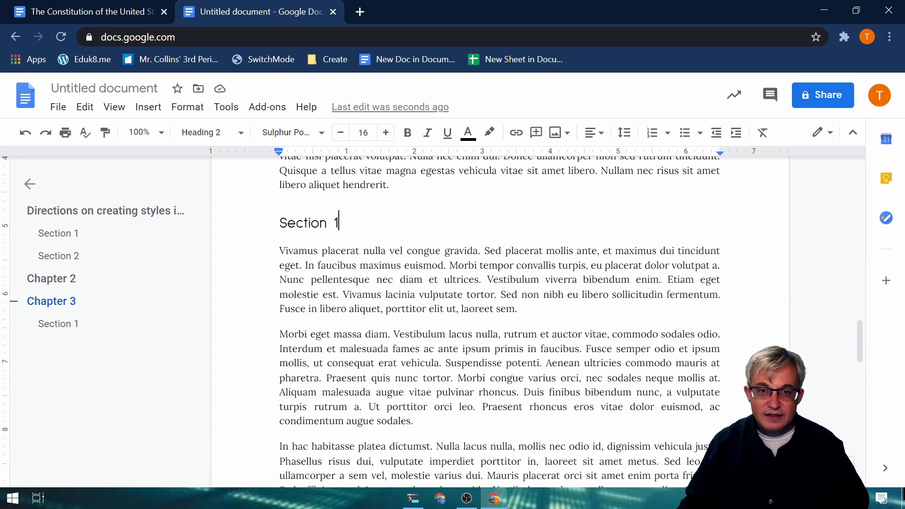
Color the "Directions on creating styles in Google Docs" heading cornflower blue and update the Heading 1 style to match.
scroll(500, 321, "up", 4)
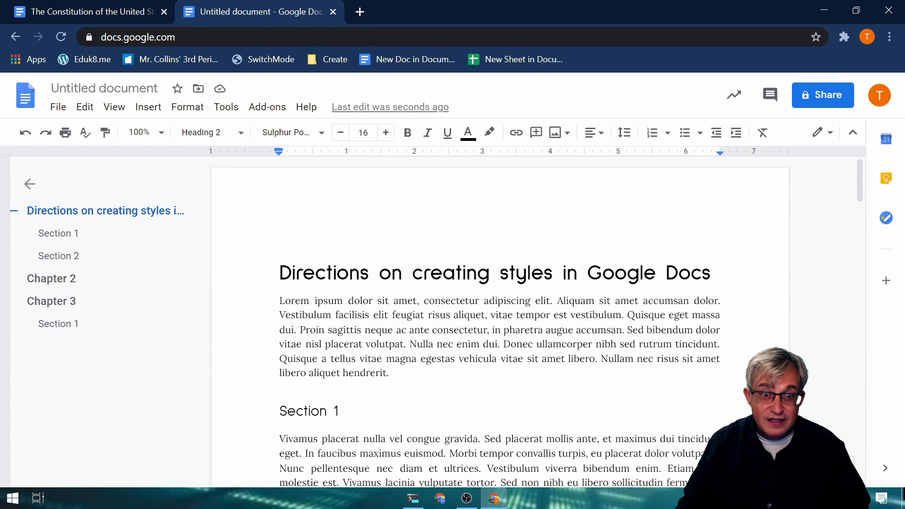
left_click_drag(280, 274, 710, 274)
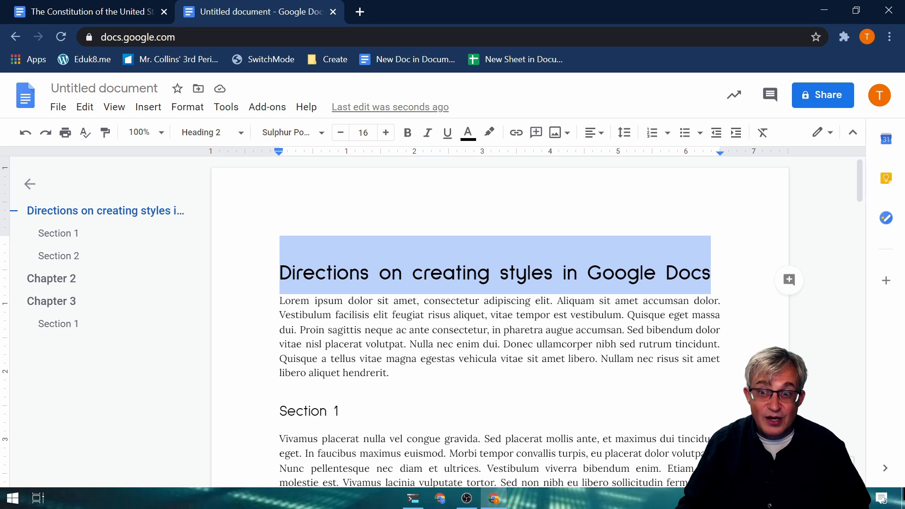
left_click(468, 134)
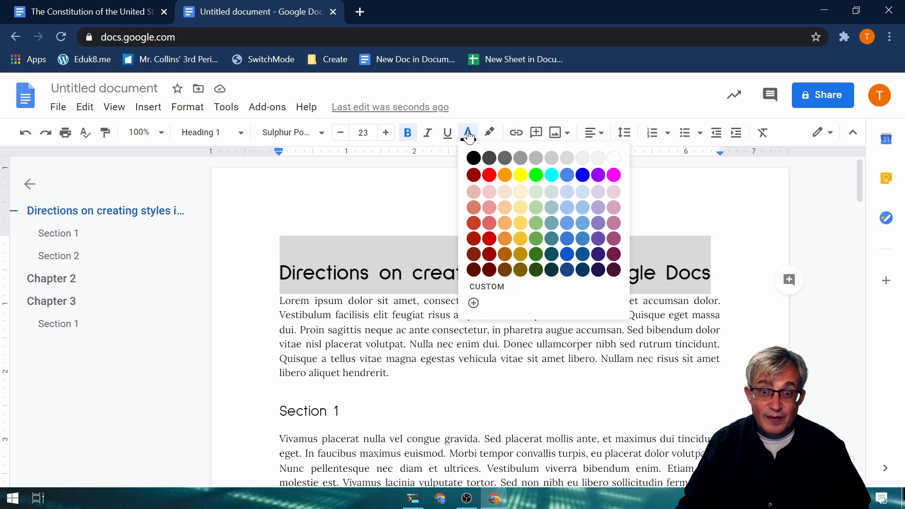
left_click(567, 175)
left_click(240, 132)
mouse_move(302, 289)
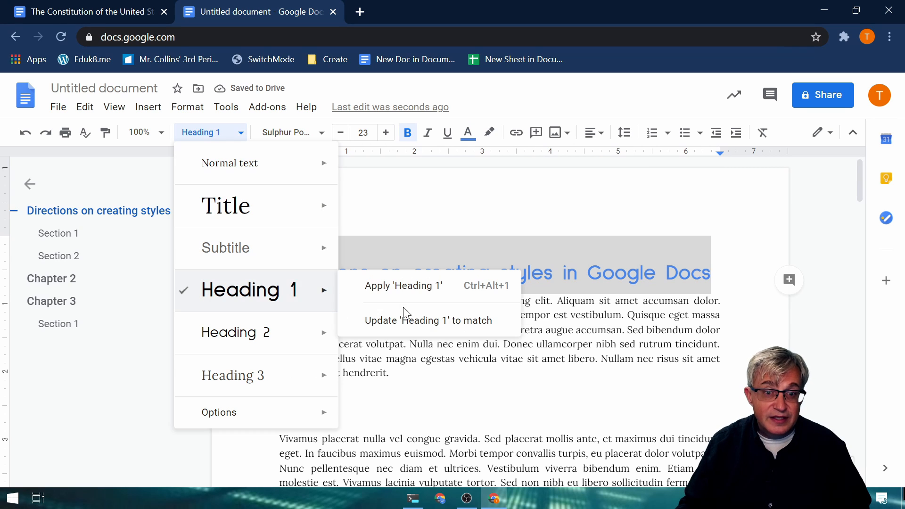
left_click(404, 314)
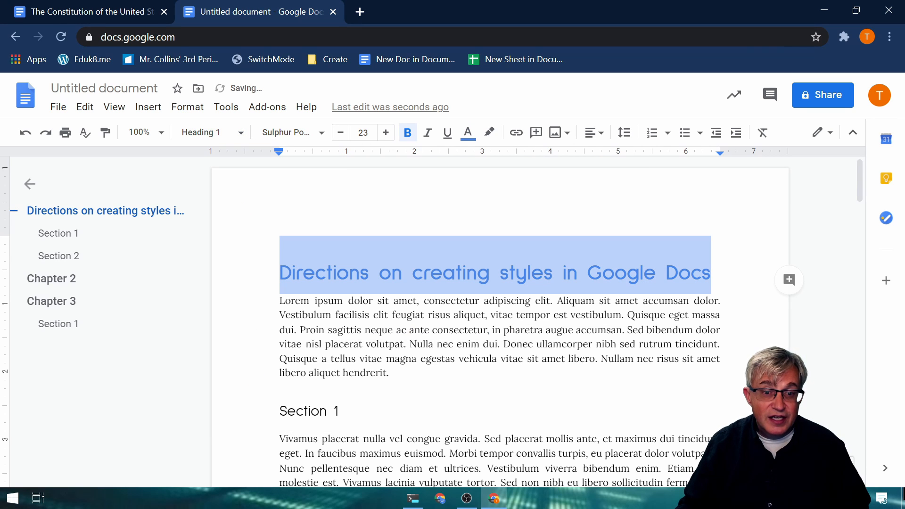
Color the first "Section 1" heading the same cornflower blue, update the Heading 2 style to match, and review the document's headings.
left_click_drag(339, 411, 279, 411)
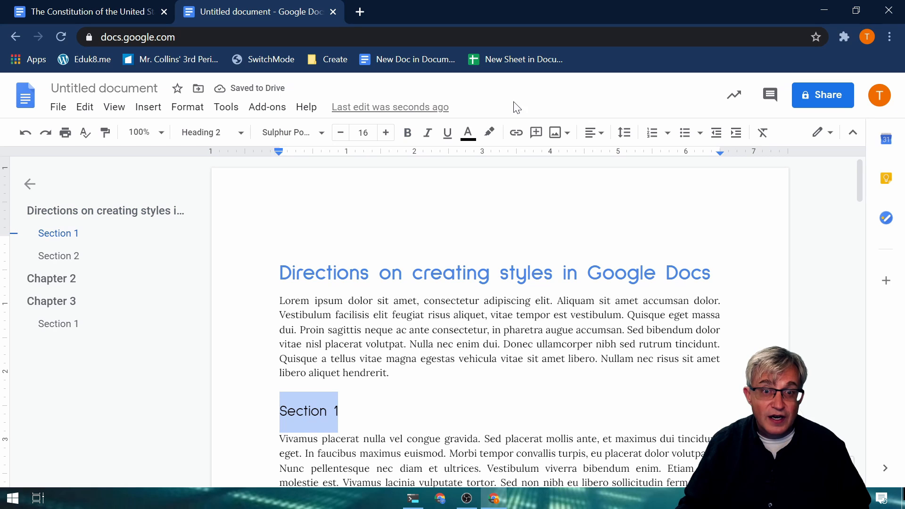
left_click(468, 133)
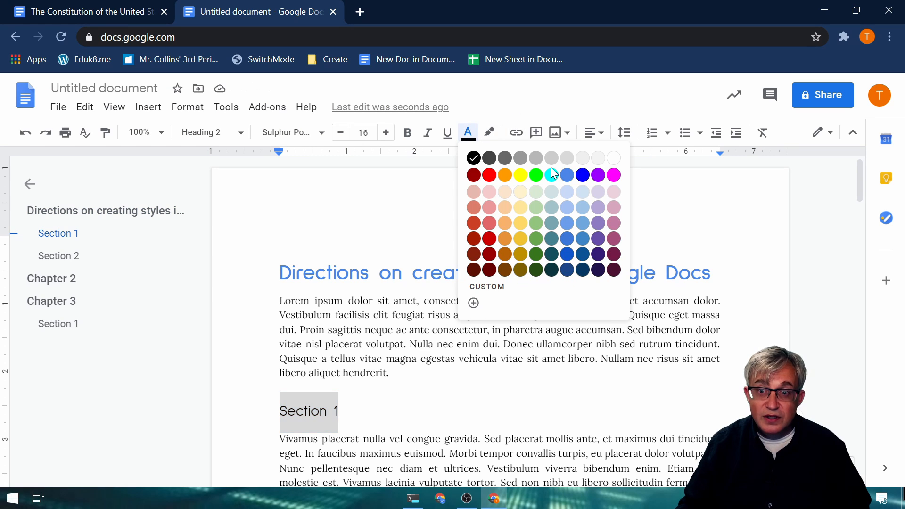
left_click(571, 181)
left_click(226, 132)
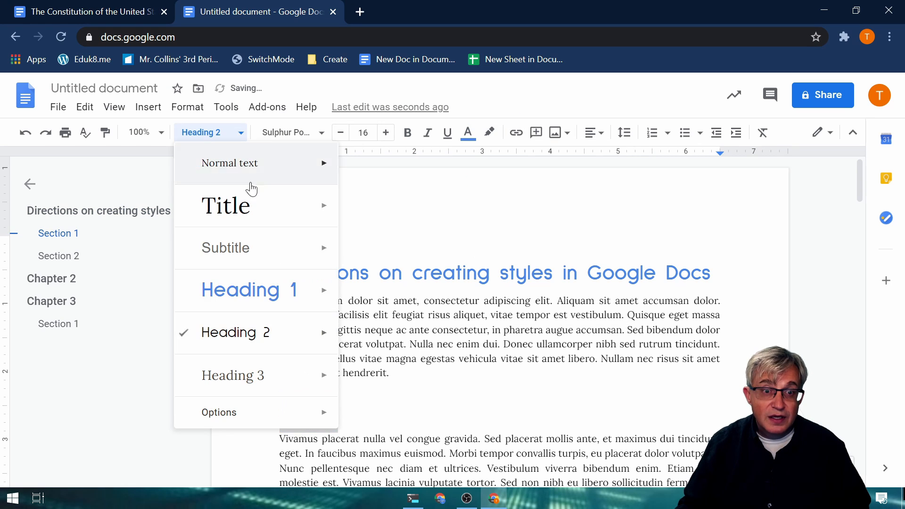
mouse_move(296, 337)
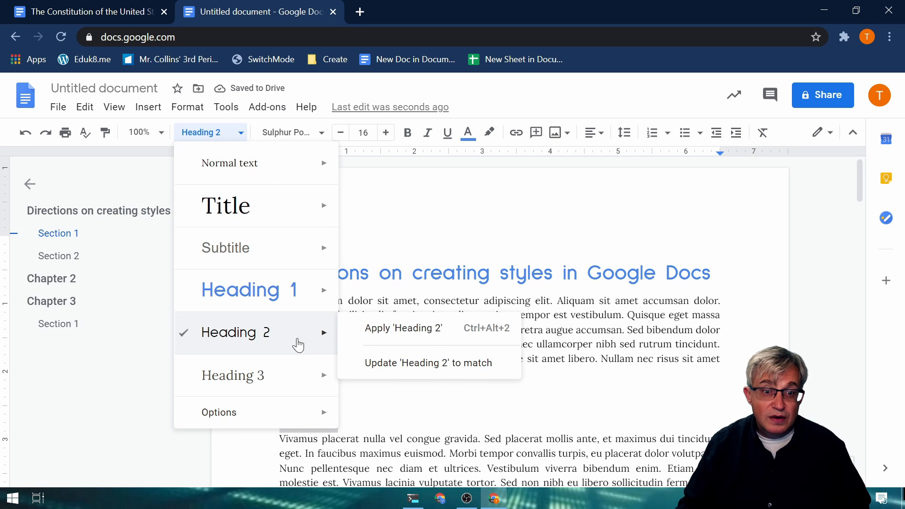
left_click(416, 373)
left_click(416, 368)
scroll(415, 368, "down", 12)
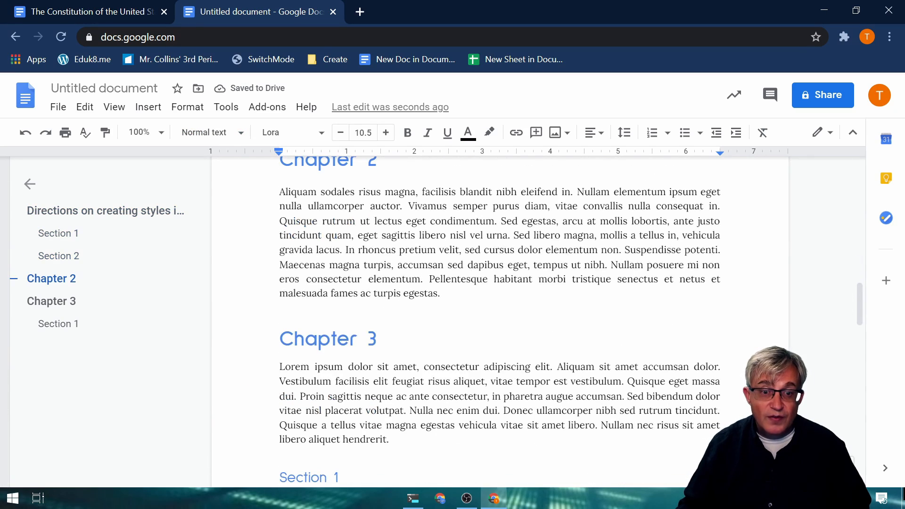
scroll(499, 320, "down", 4)
scroll(500, 320, "up", 20)
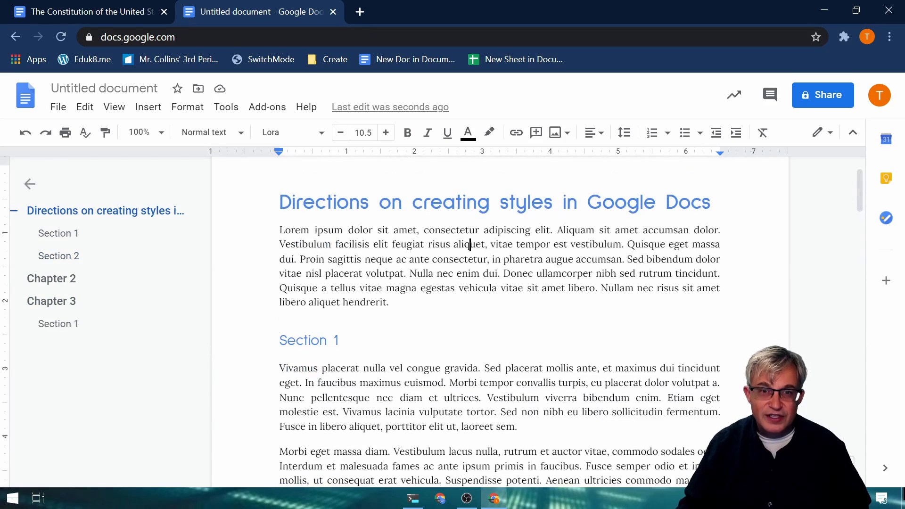
scroll(500, 320, "up", 2)
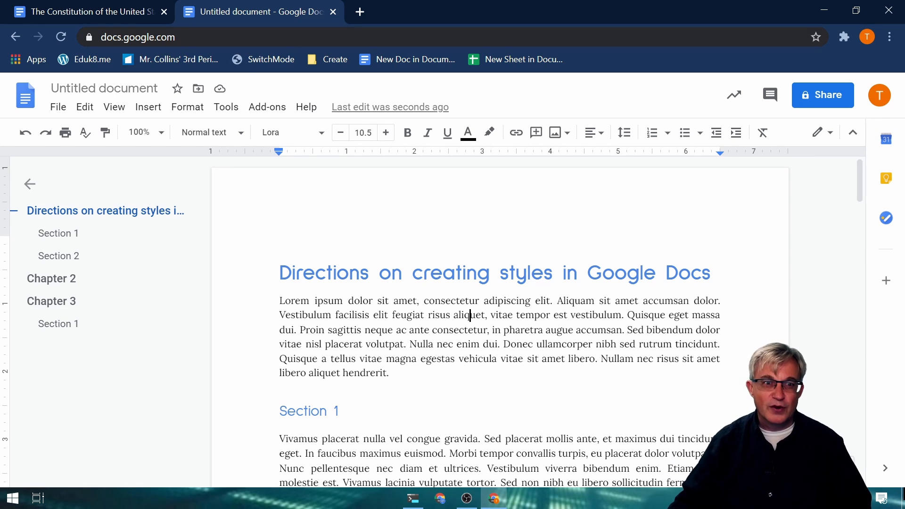
left_click(239, 140)
mouse_move(265, 416)
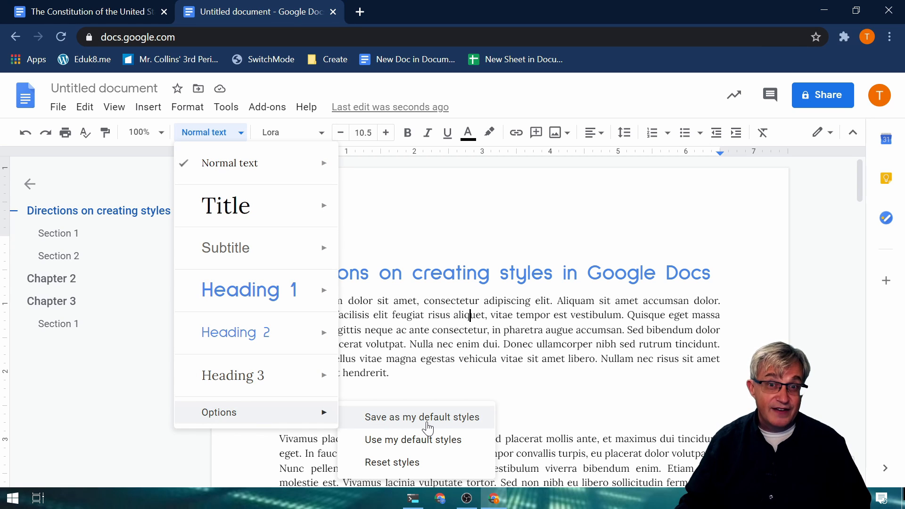
left_click(411, 344)
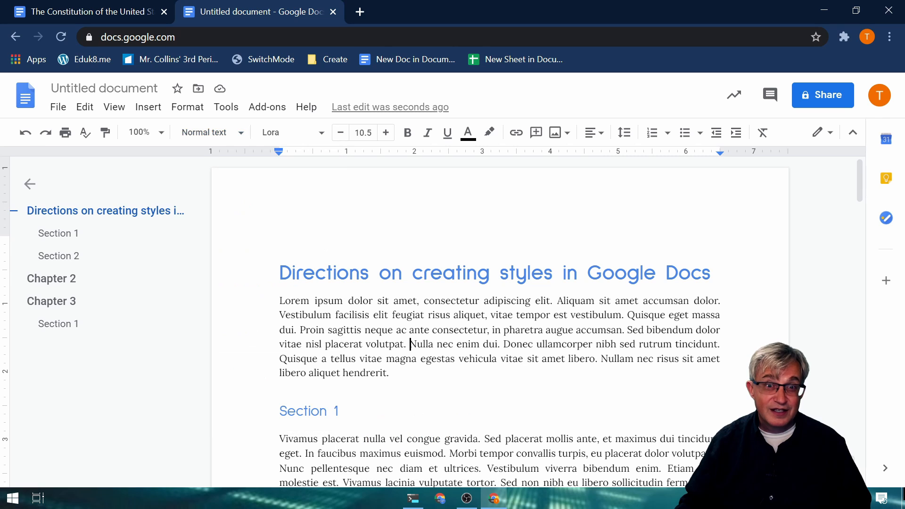
Open a new blank document at docs.new, view its default paragraph styles, and close it.
left_click(361, 12)
type("d")
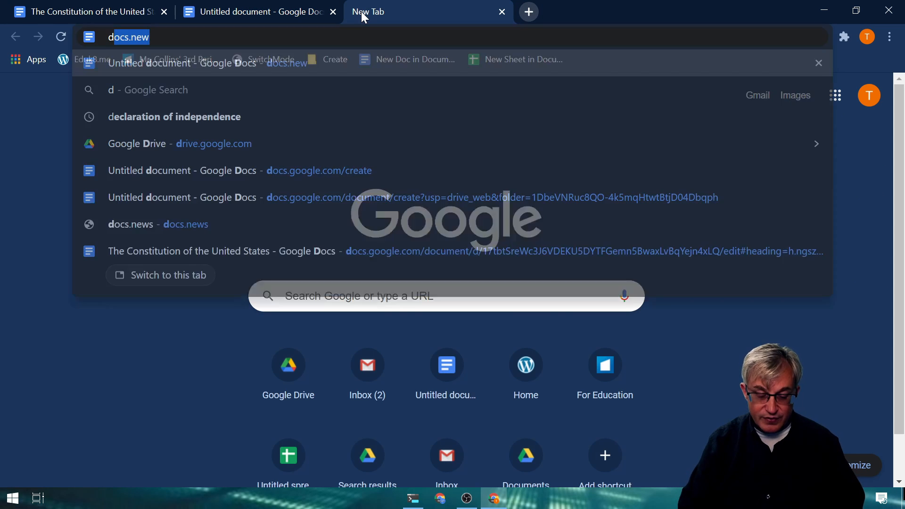
type("ocs.new")
key("Return")
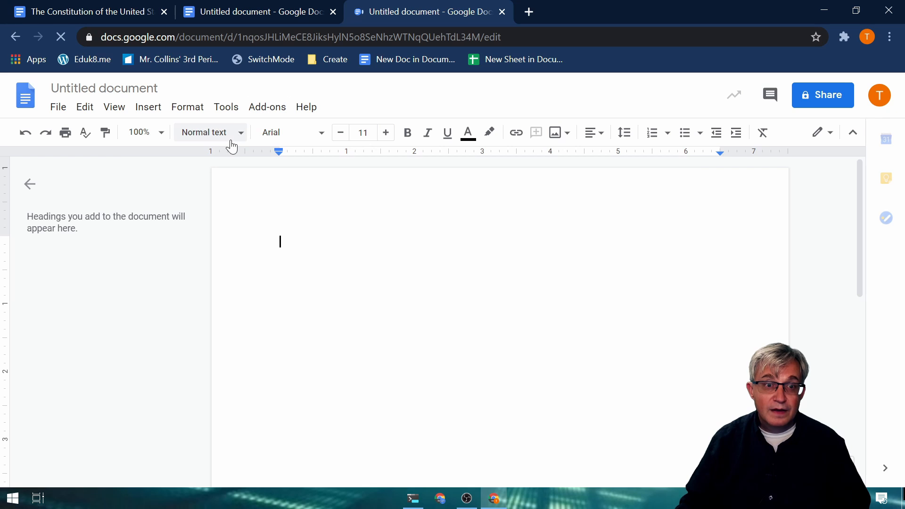
left_click(234, 133)
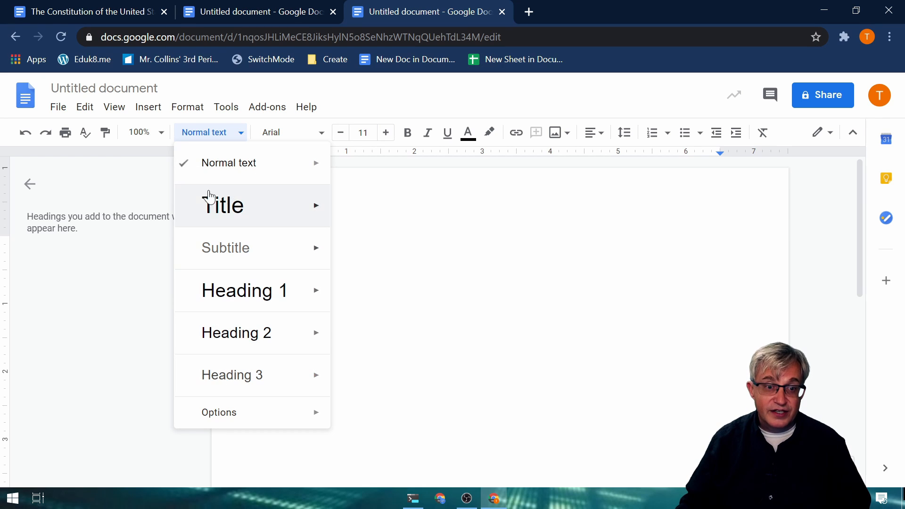
mouse_move(245, 164)
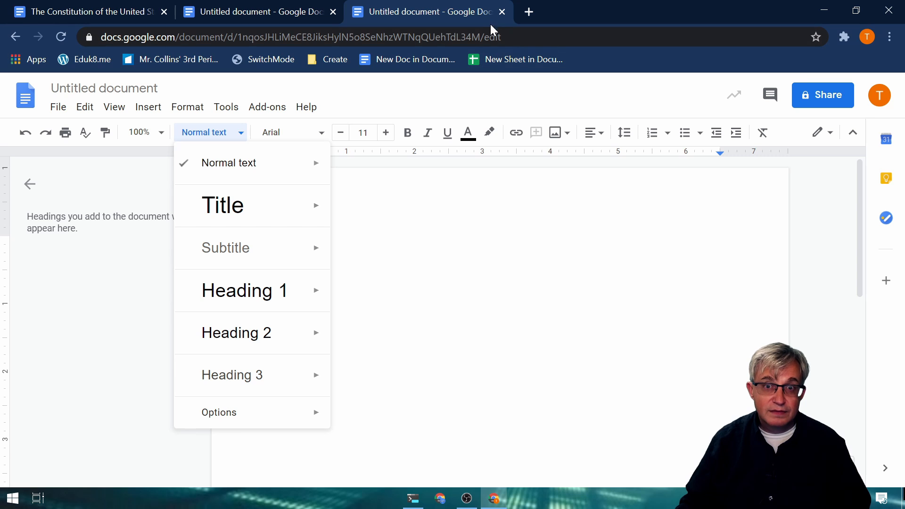
left_click(502, 11)
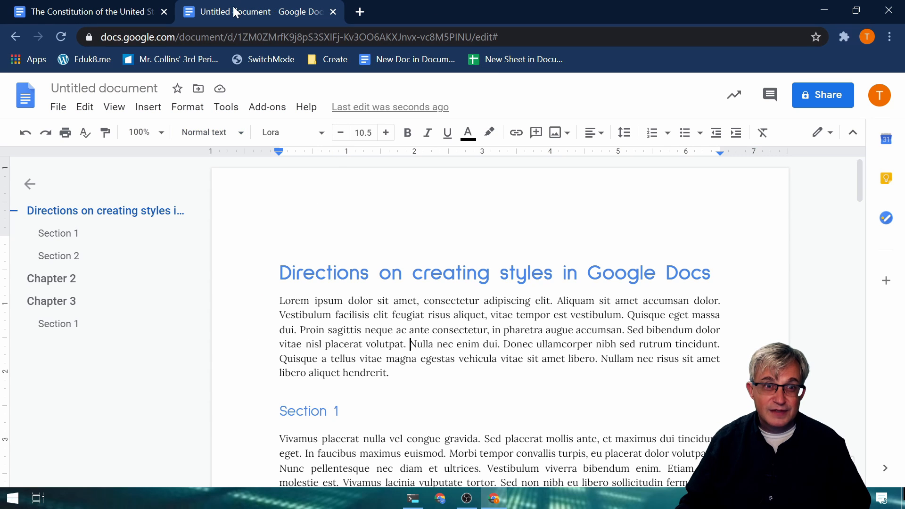
Save the current document's paragraph styles as the default styles.
left_click(238, 132)
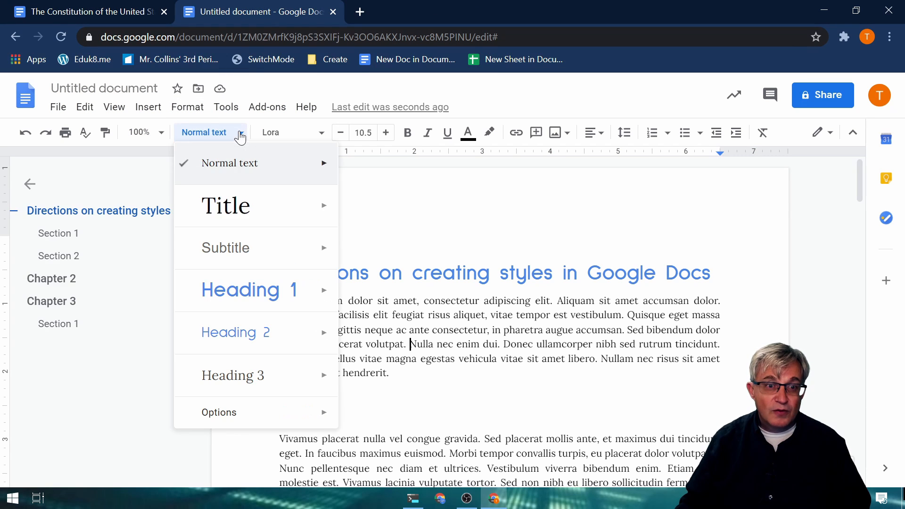
mouse_move(270, 418)
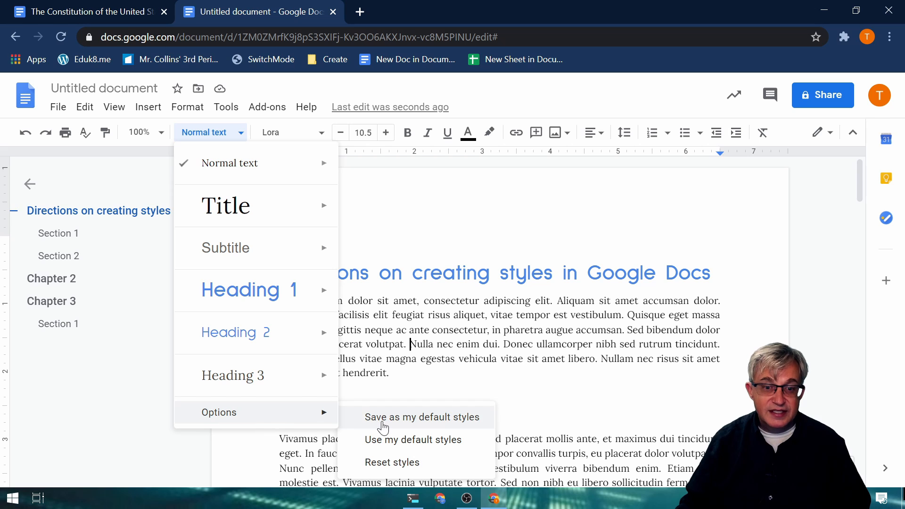
left_click(410, 419)
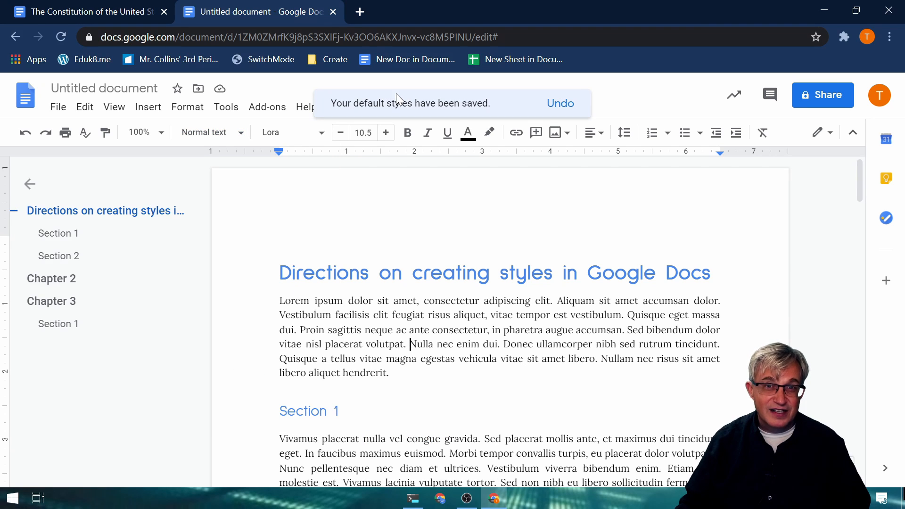
Create another blank document at docs.new and check which paragraph styles it offers.
left_click(359, 12)
type("docs.new")
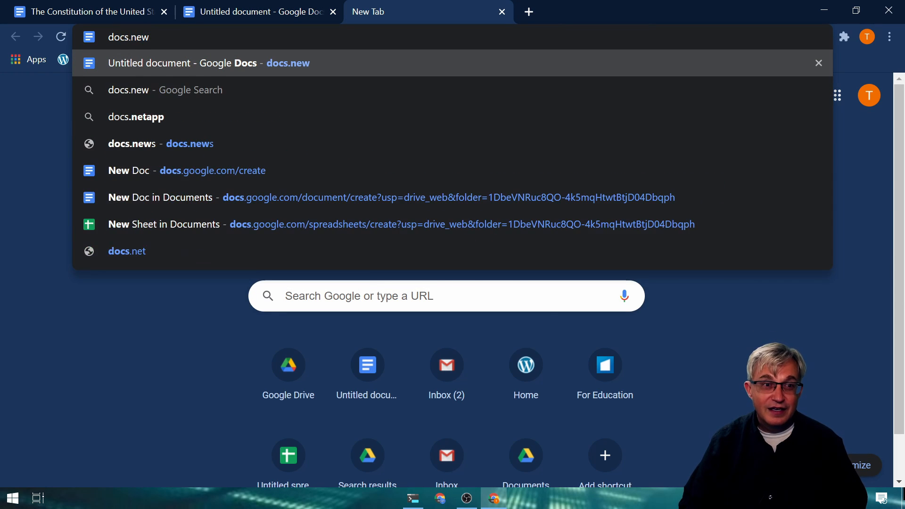
key("Return")
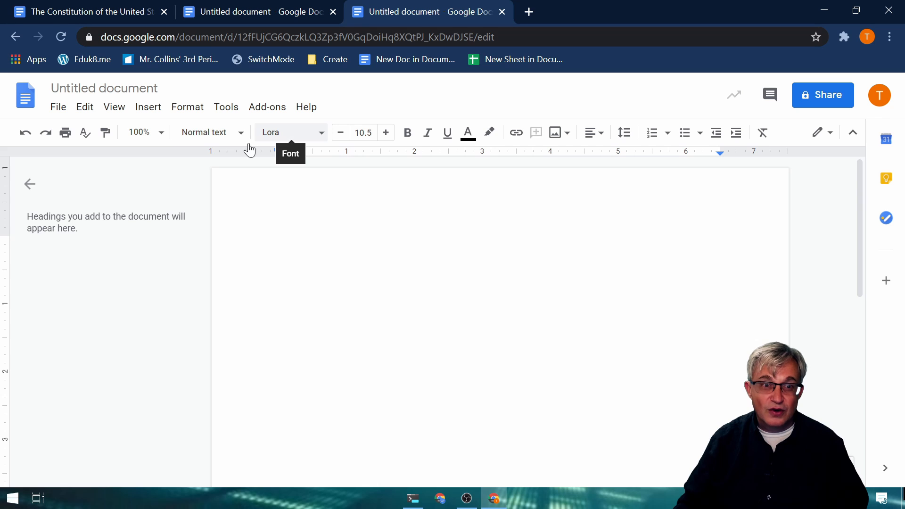
left_click(226, 132)
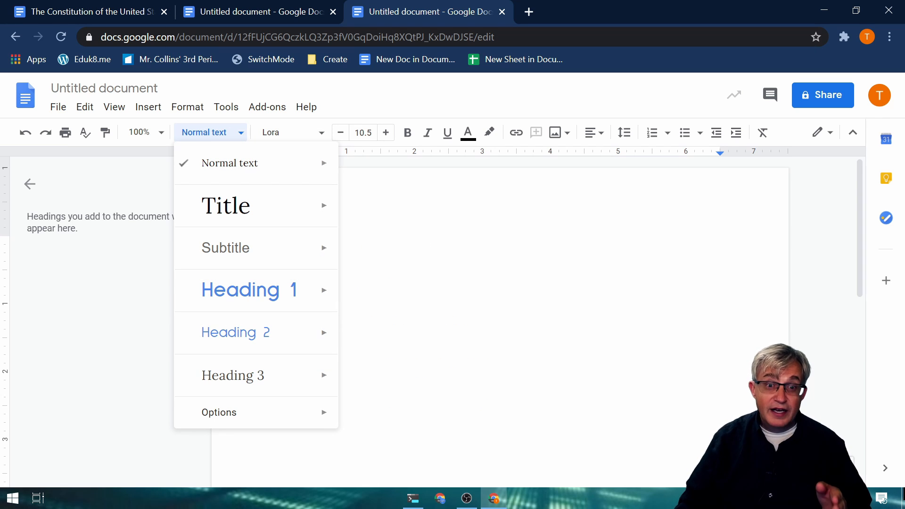
key("Escape")
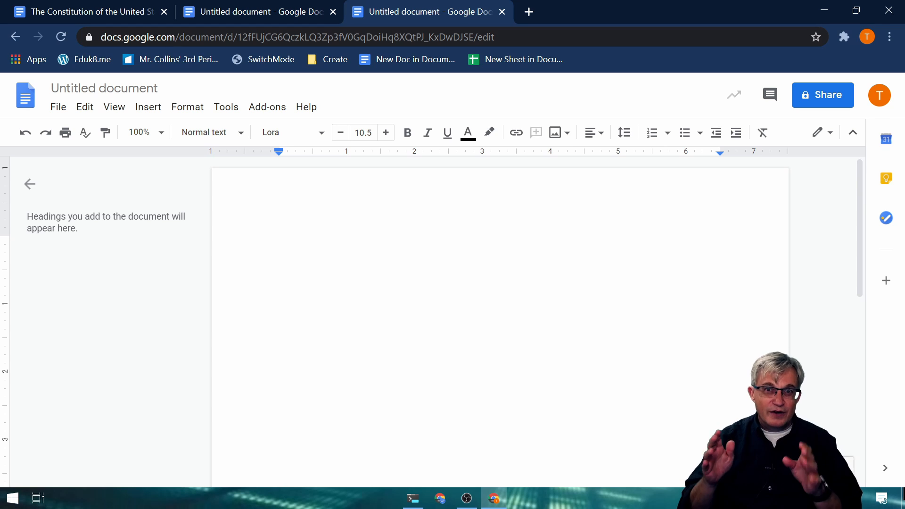
Apply the Heading 3 style to the blank document's first line and enter the text "Header 3".
left_click(186, 131)
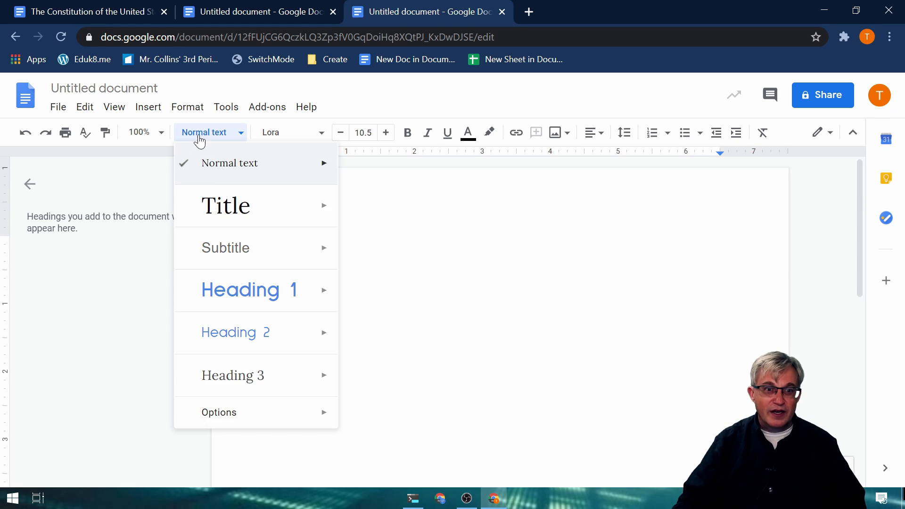
left_click(277, 383)
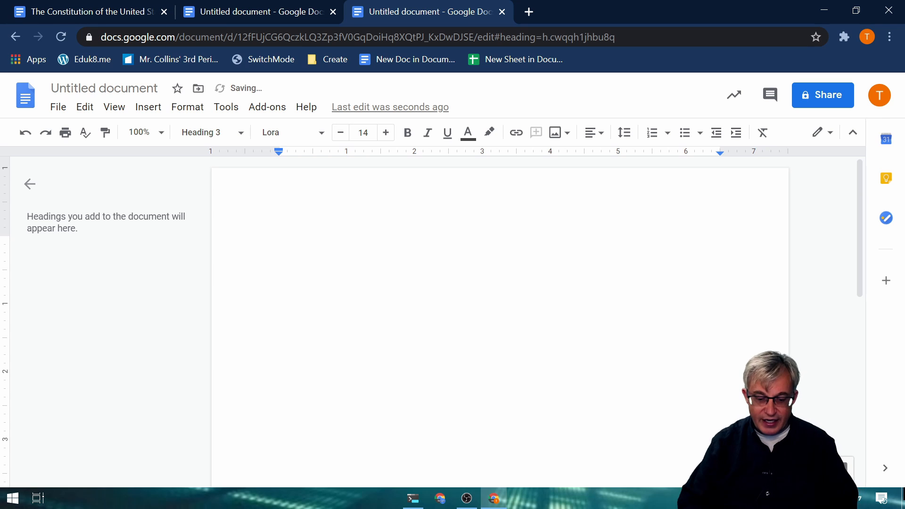
type("Header 3")
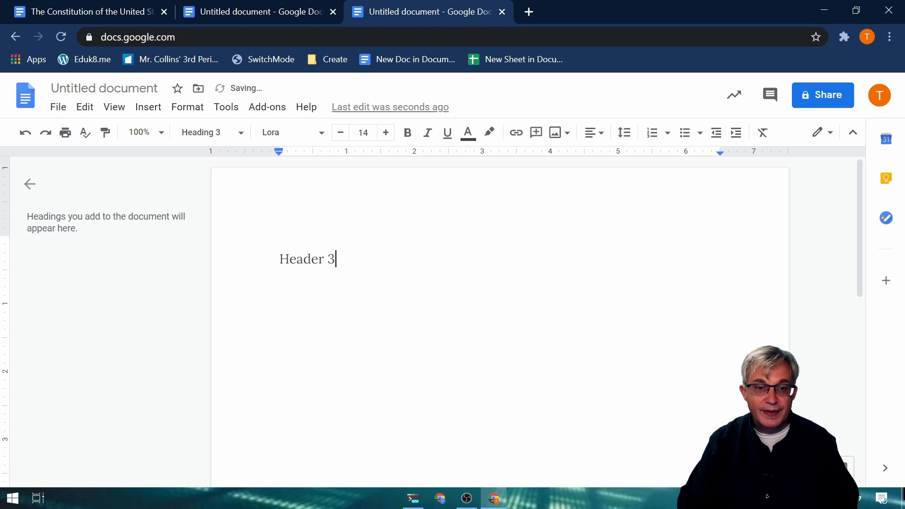
Change the font of the whole "Header 3" line to Roboto Mono.
key("shift+Left")
key("shift+Left")
key("shift+Left")
key("shift+Left")
key("shift+Left")
key("shift+Left")
key("shift+Left")
key("shift+Left")
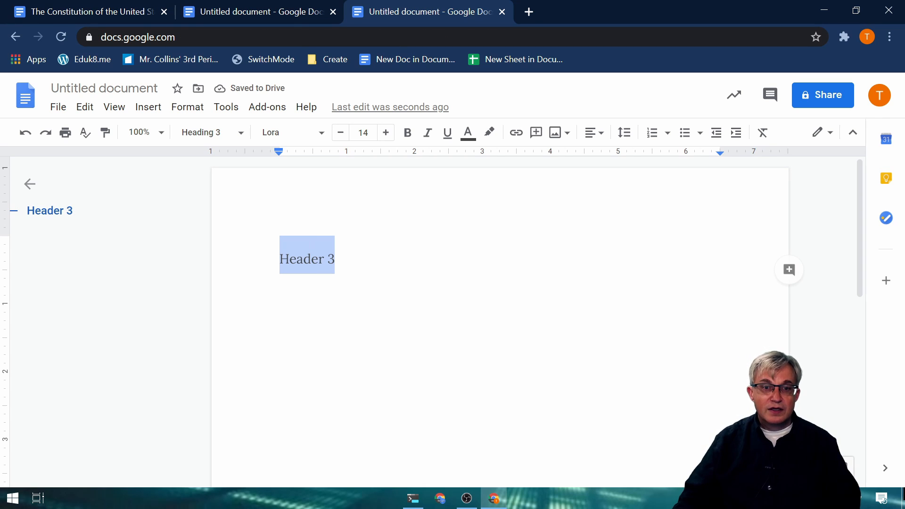
left_click(288, 138)
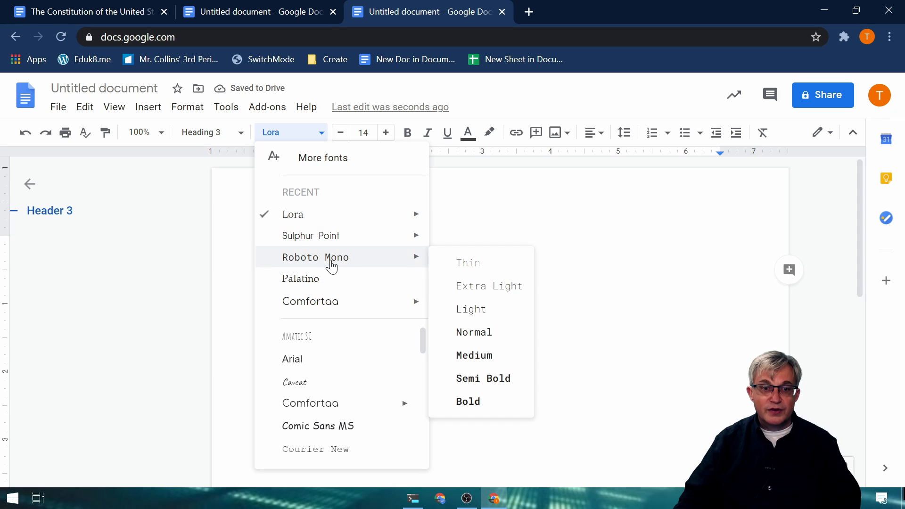
left_click(410, 256)
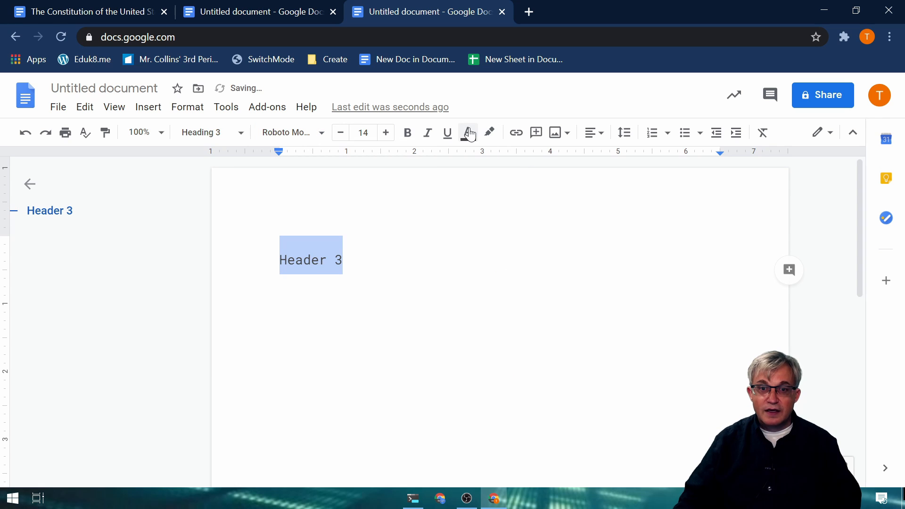
Make the "Header 3" text bold and color it dark red.
left_click(399, 134)
left_click(408, 133)
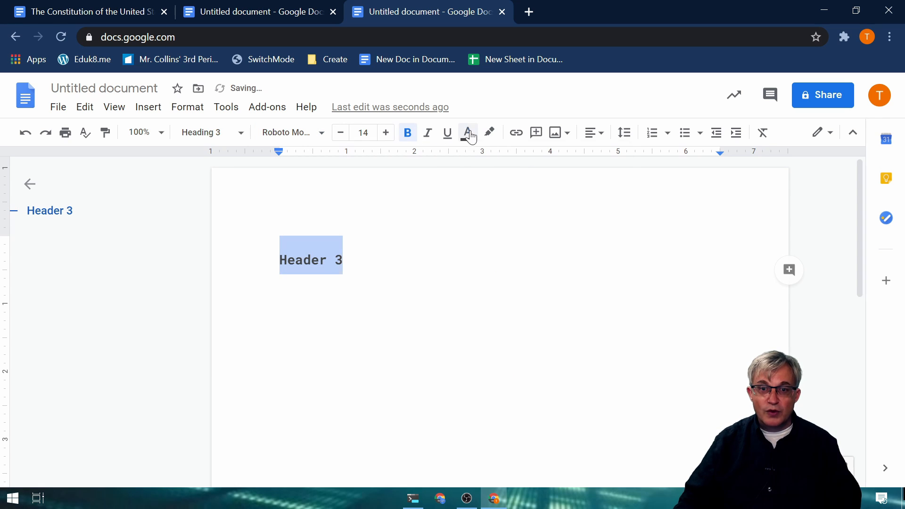
left_click(468, 133)
left_click(473, 176)
left_click(345, 260)
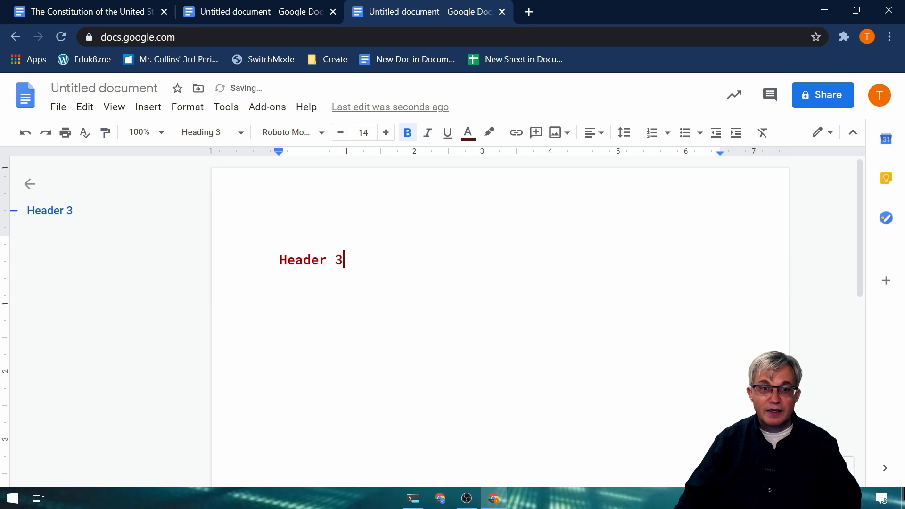
Update the Heading 3 style to match the formatted "Header 3" line.
left_click(236, 133)
mouse_move(335, 380)
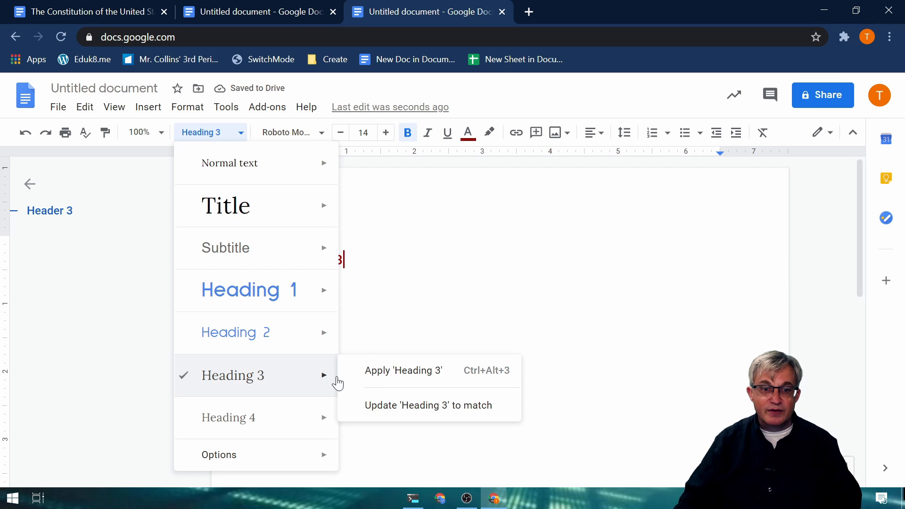
left_click(398, 405)
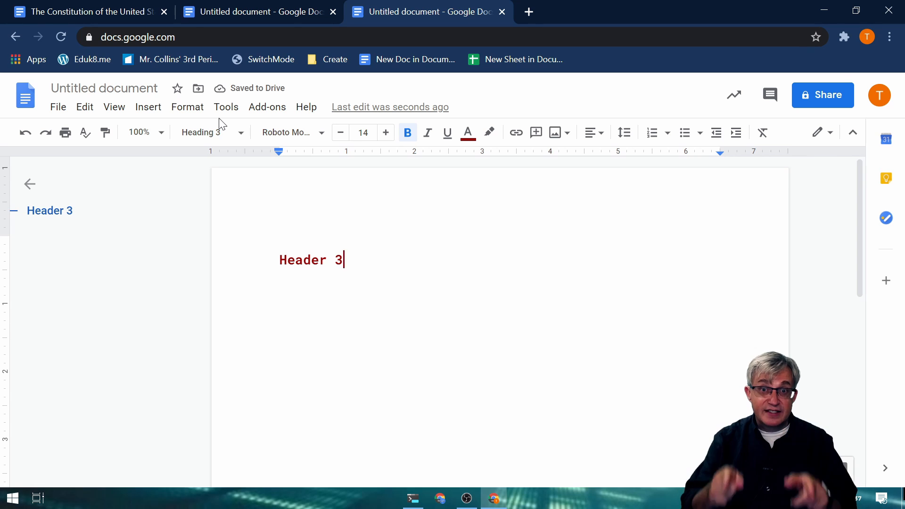
Check the paragraph styles in the "Directions on creating styles in Google Docs" document, including Heading 3.
left_click(187, 12)
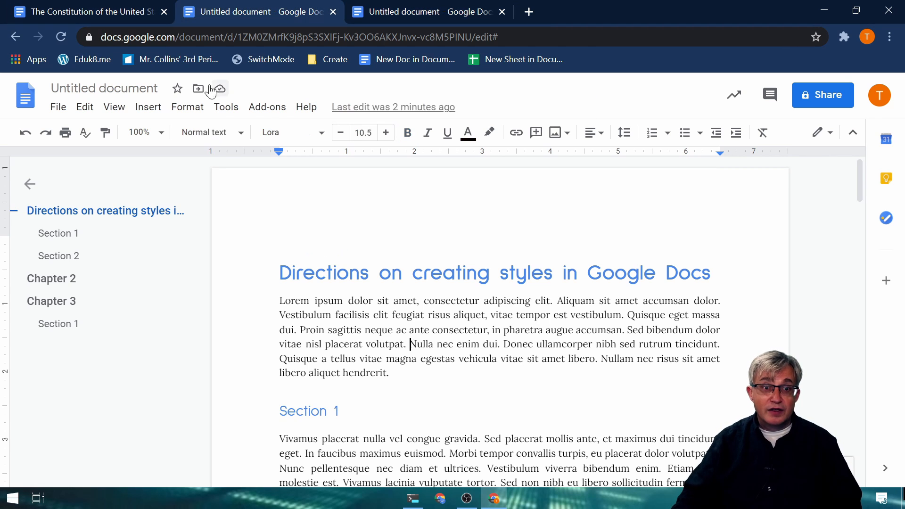
left_click(238, 133)
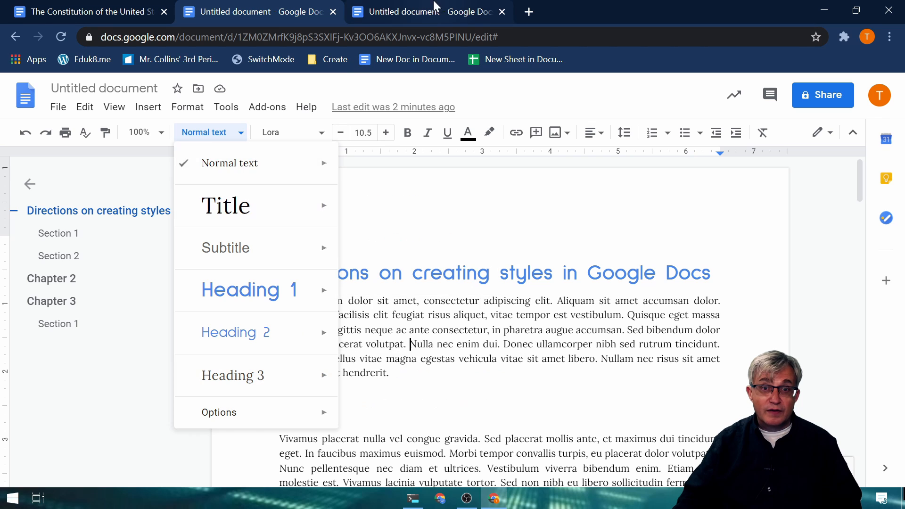
left_click(427, 14)
Open a new blank document at docs.new, check its paragraph styles, and return to the "Header 3" document.
left_click(529, 11)
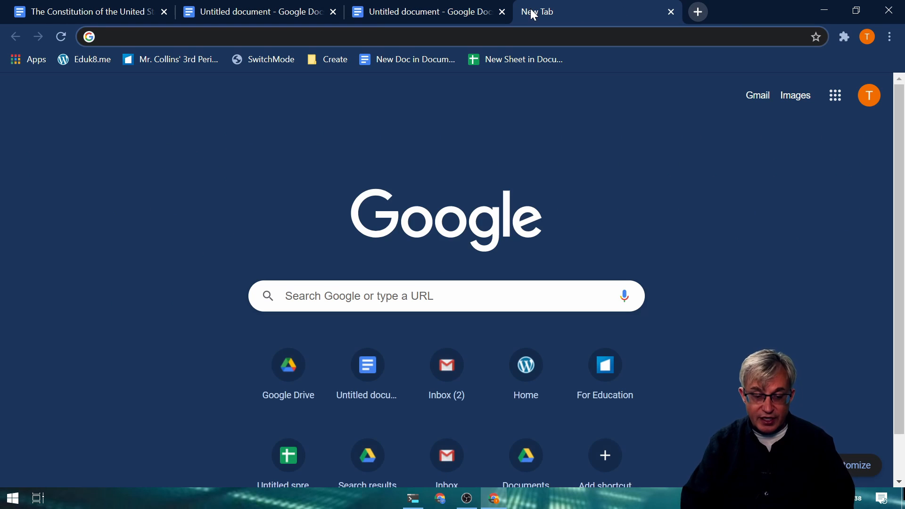
type("docs.new")
key("Return")
left_click(211, 132)
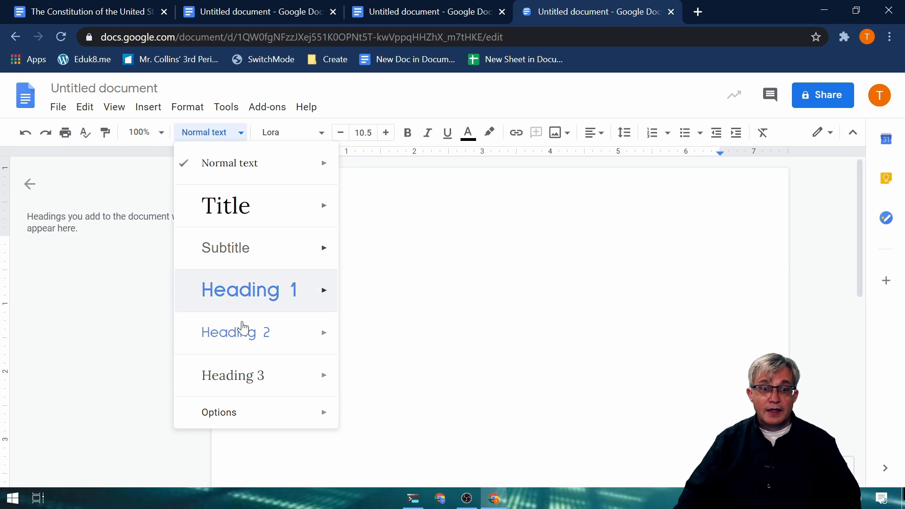
left_click(426, 15)
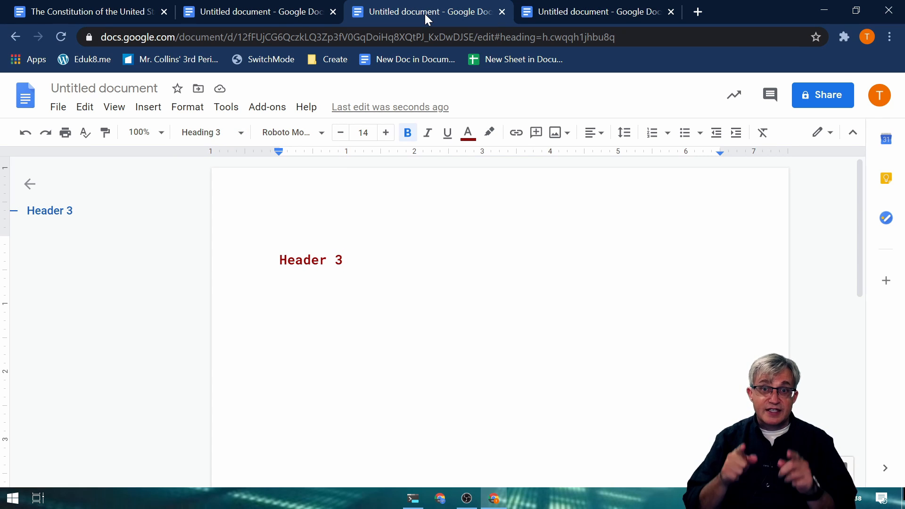